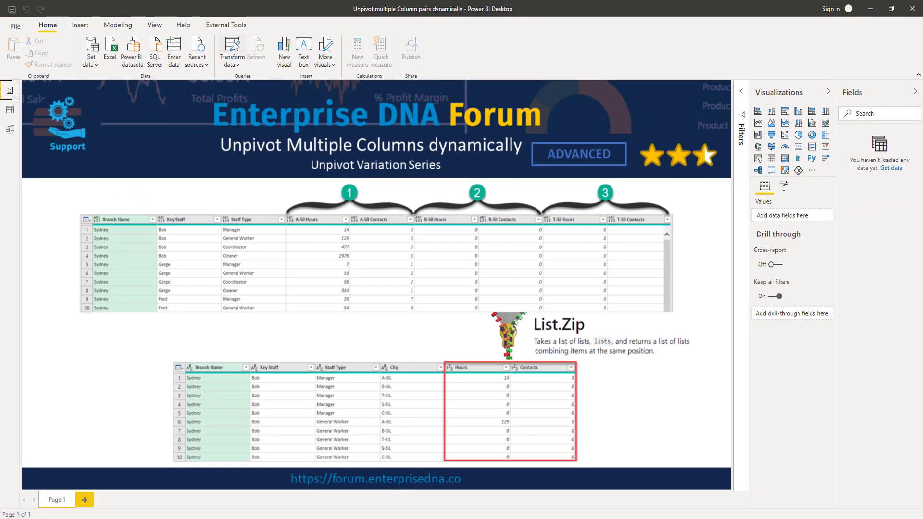
Open the query editor and review each applied step of the Sample query from Source through ChType
{"action": "left_click", "coordinate": [234, 45]}
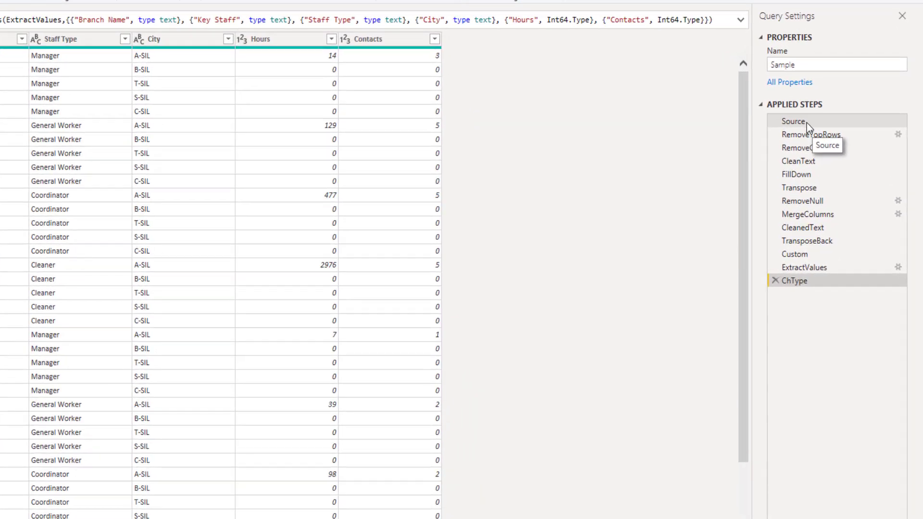
{"action": "left_click", "coordinate": [806, 122]}
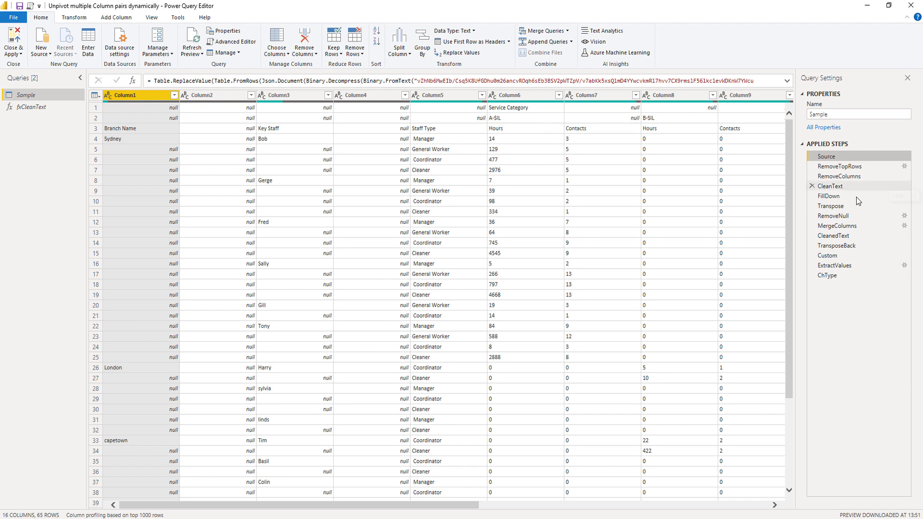
{"action": "left_click", "coordinate": [855, 169]}
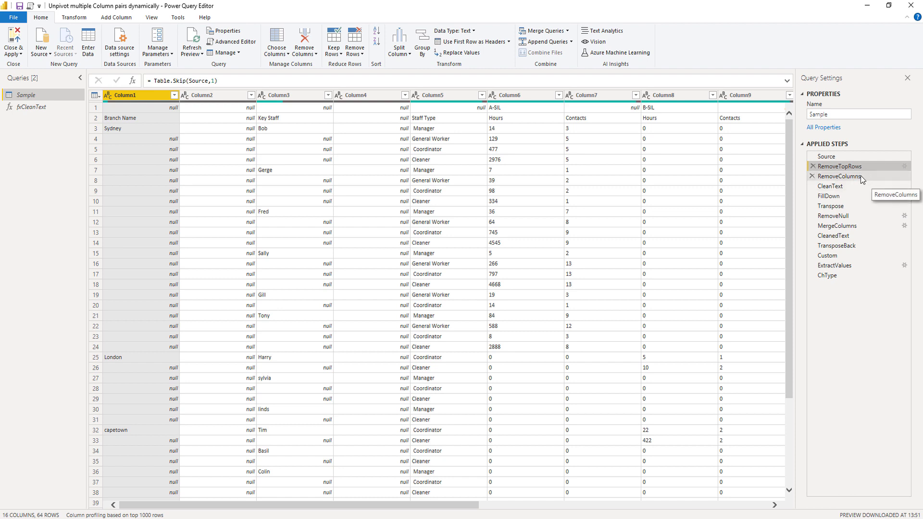
{"action": "left_click", "coordinate": [860, 177]}
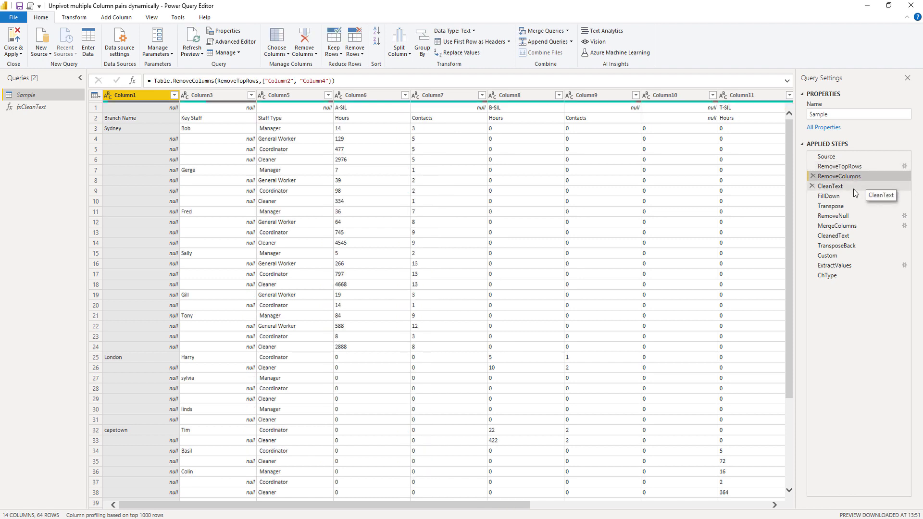
{"action": "left_click", "coordinate": [851, 187]}
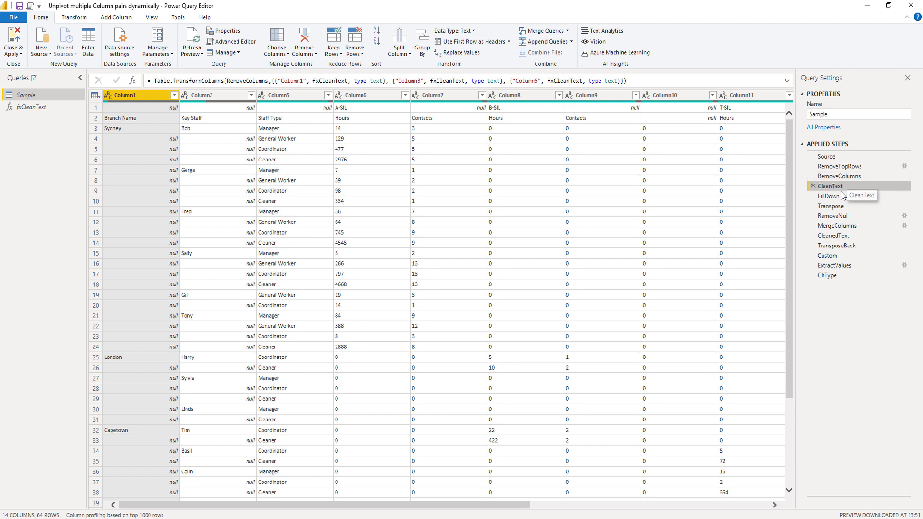
{"action": "left_click", "coordinate": [836, 195]}
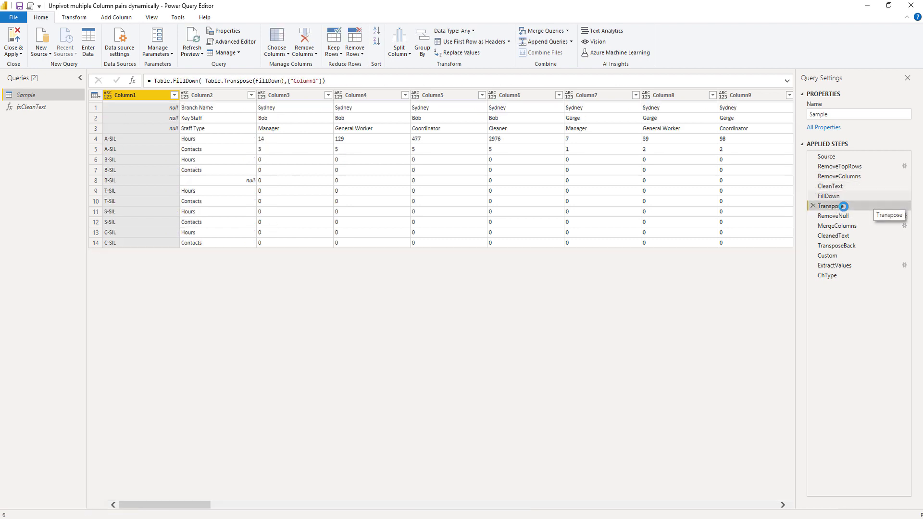
{"action": "left_click", "coordinate": [844, 207]}
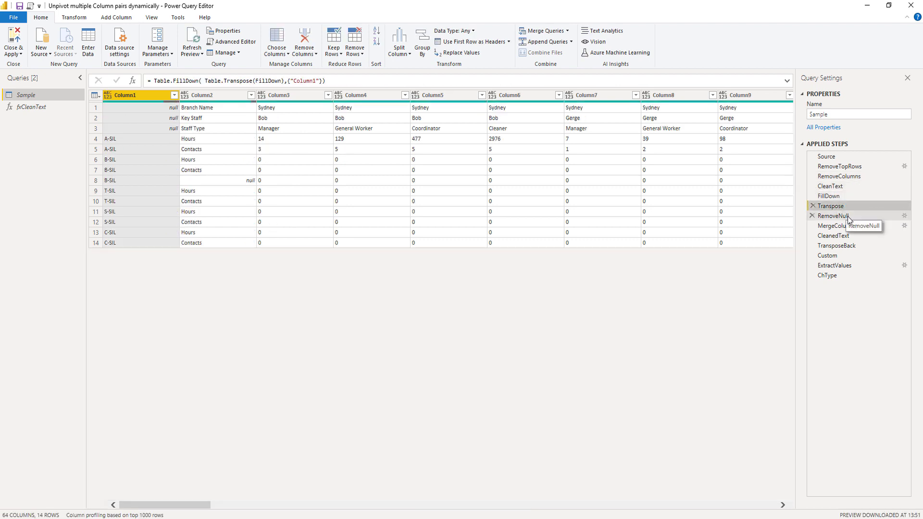
{"action": "left_click", "coordinate": [849, 217]}
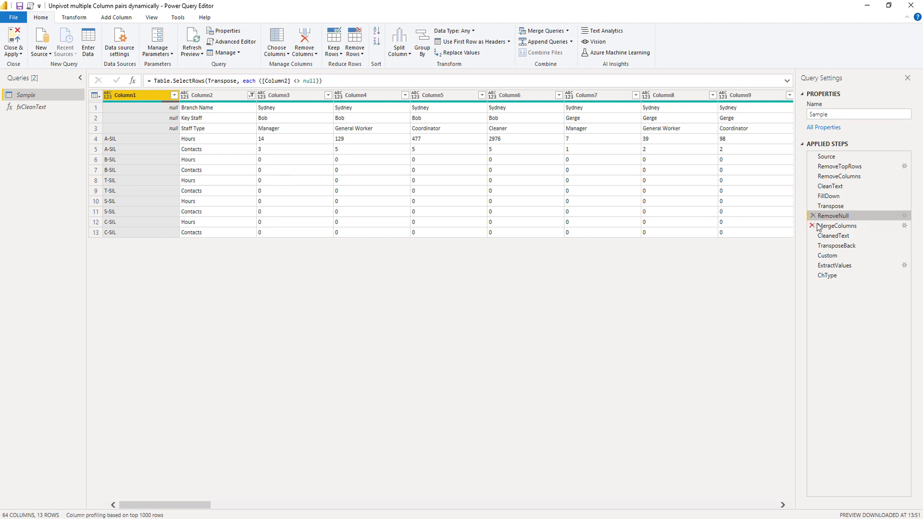
{"action": "left_click", "coordinate": [840, 228]}
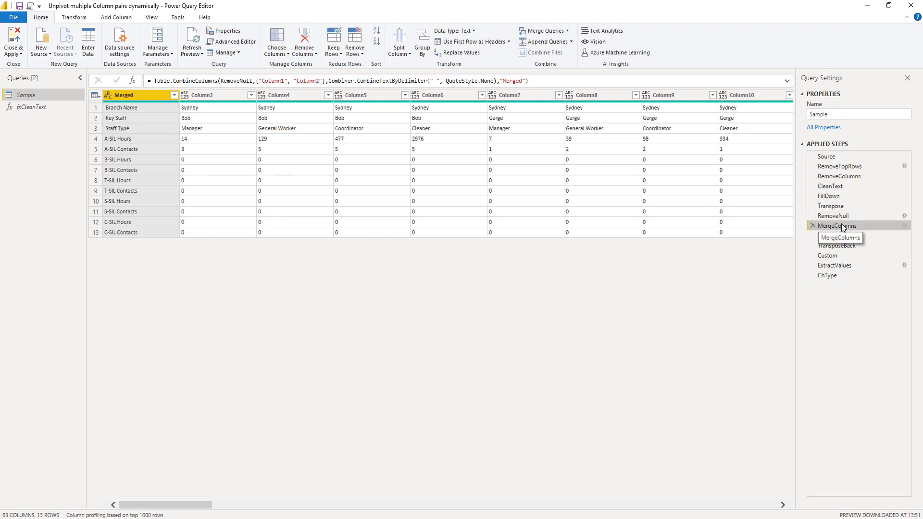
{"action": "left_click", "coordinate": [846, 236]}
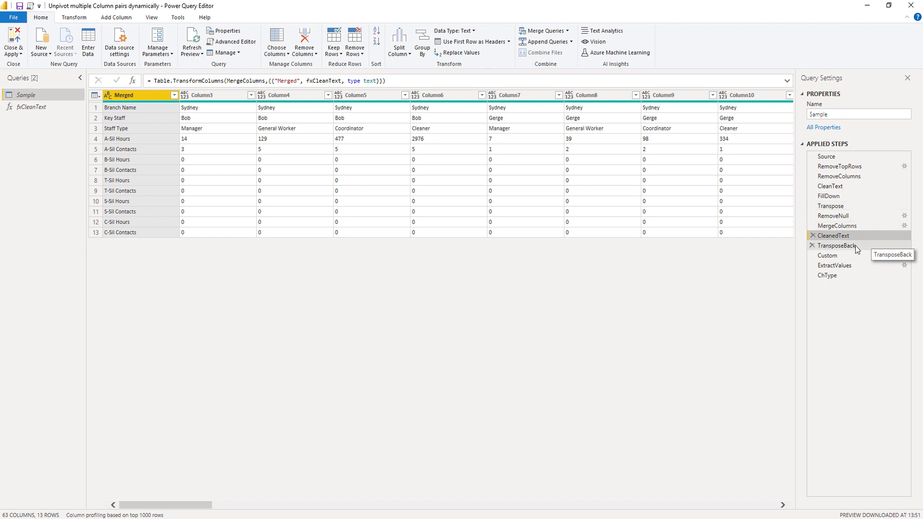
{"action": "left_click", "coordinate": [841, 245]}
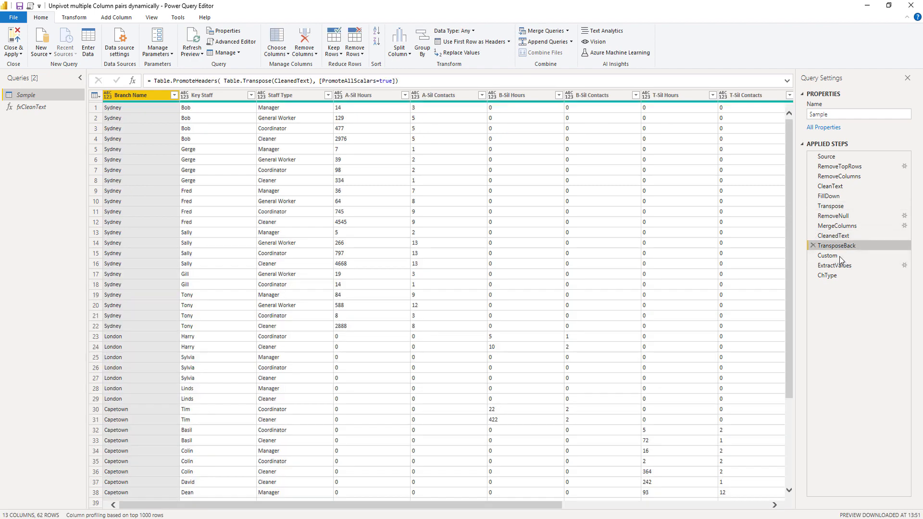
{"action": "left_click", "coordinate": [837, 257]}
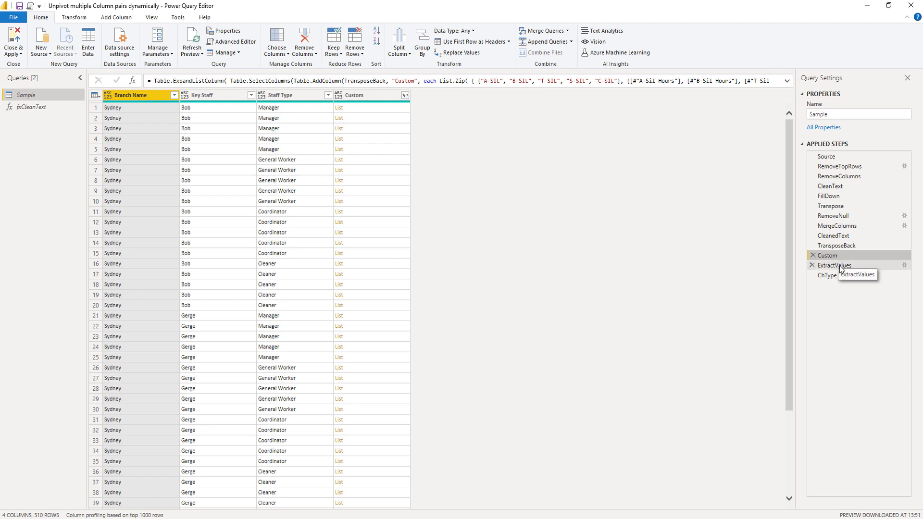
{"action": "left_click", "coordinate": [840, 267]}
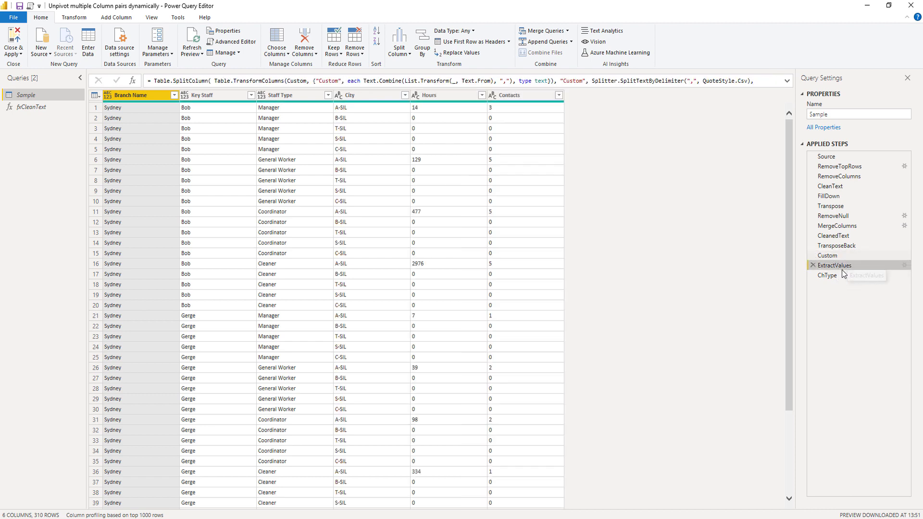
{"action": "left_click", "coordinate": [836, 273]}
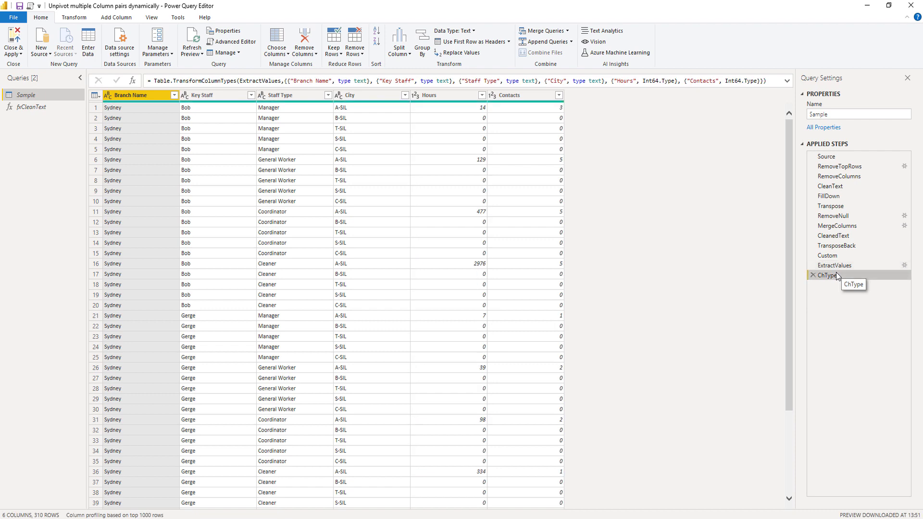
Show the full formula of the Custom step and examine the hardcoded name, Hours and Contacts lists inside List.Zip
{"action": "left_click", "coordinate": [831, 255]}
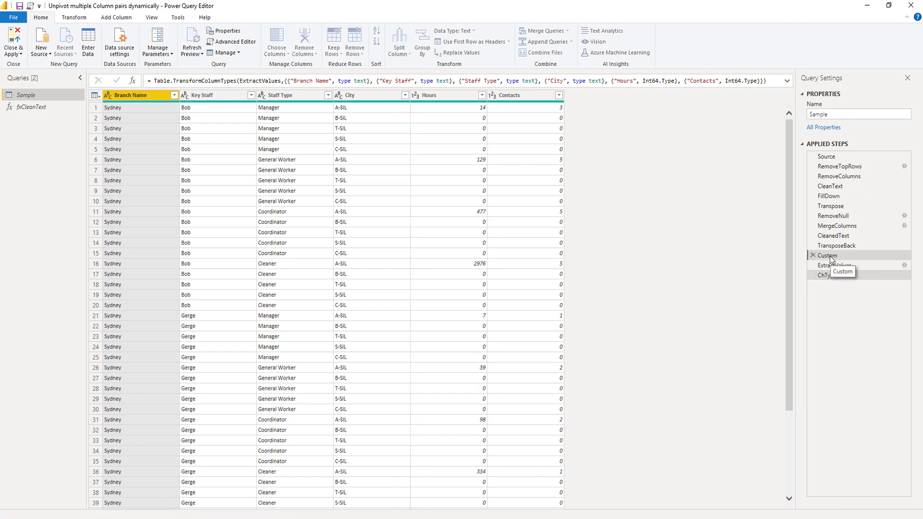
{"action": "left_click", "coordinate": [787, 81]}
{"action": "left_click", "coordinate": [875, 83]}
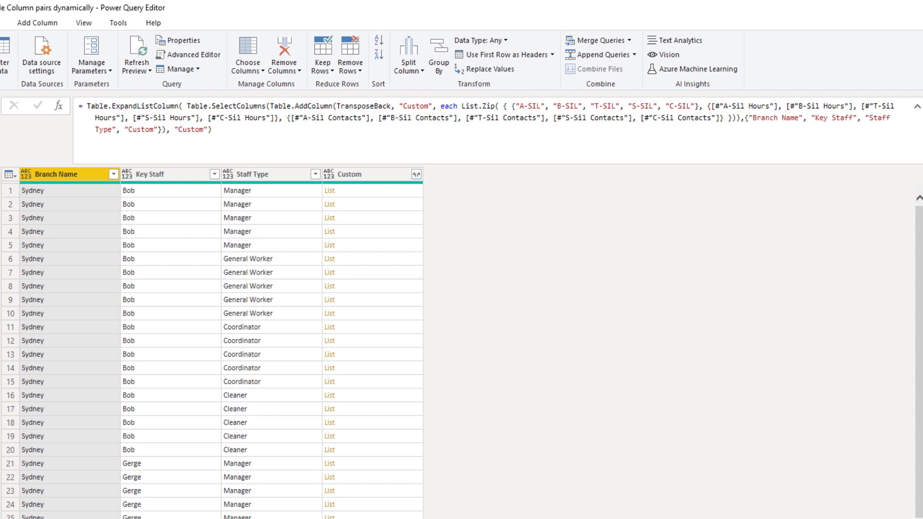
{"action": "left_click", "coordinate": [513, 109]}
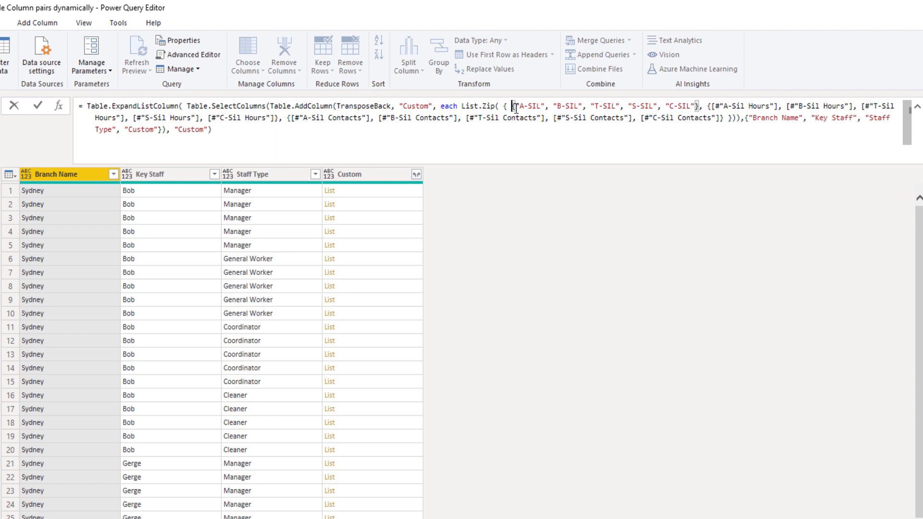
{"action": "left_click", "coordinate": [708, 106]}
{"action": "left_click", "coordinate": [291, 117]}
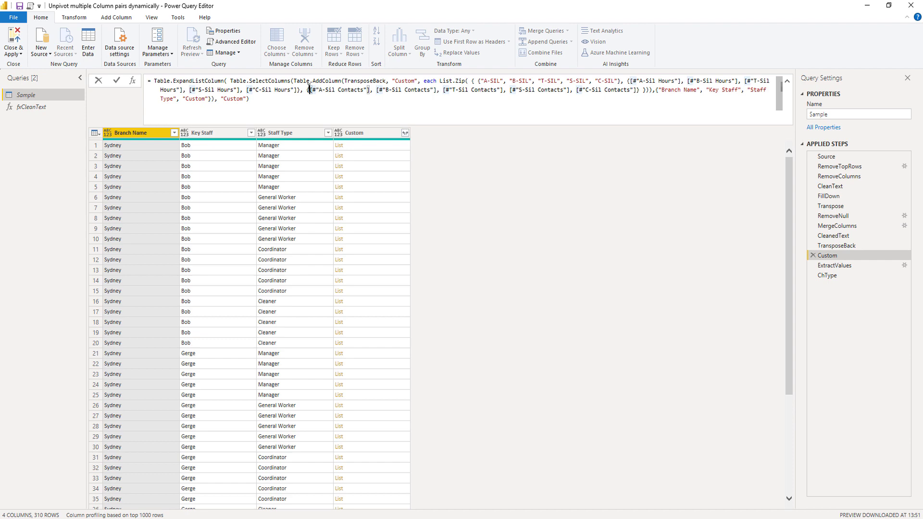
Return to the Sample query's RemoveNull step and add its Column1 as a new query
{"action": "left_click", "coordinate": [856, 257]}
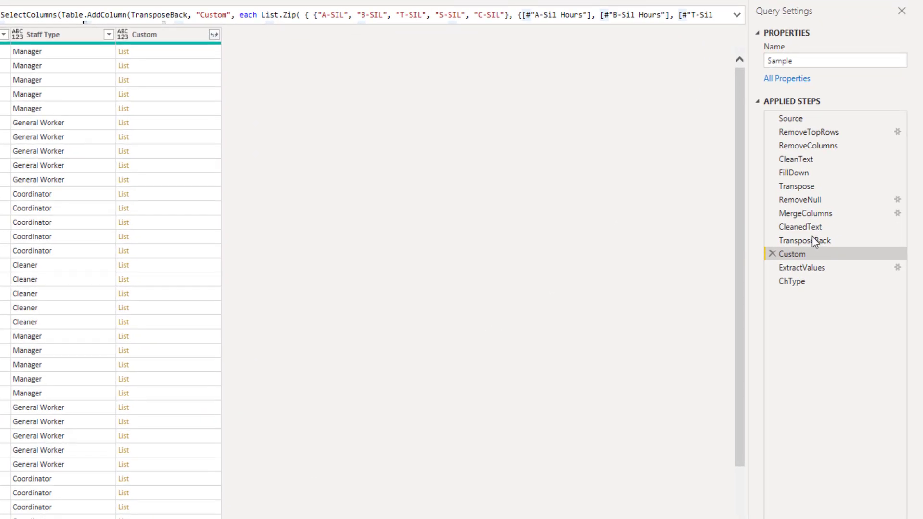
{"action": "left_click", "coordinate": [812, 239]}
{"action": "left_click", "coordinate": [801, 226]}
{"action": "left_click", "coordinate": [800, 214]}
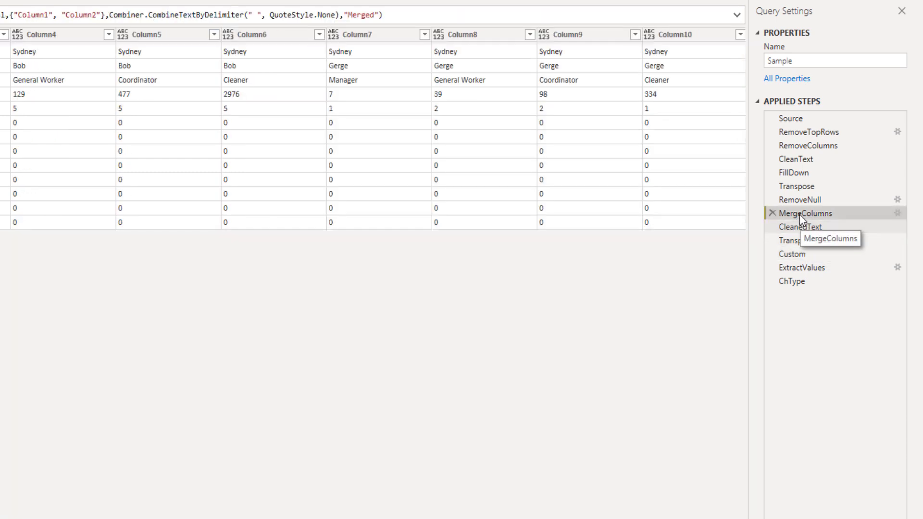
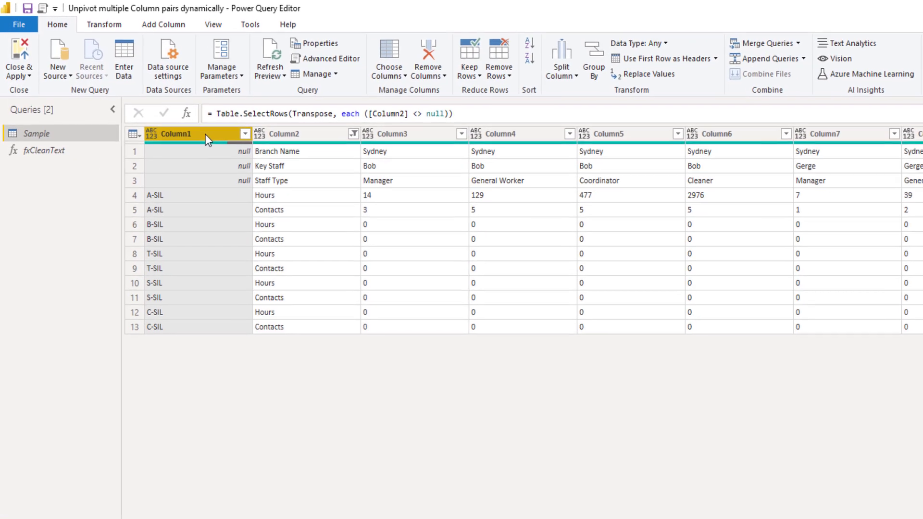
{"action": "right_click", "coordinate": [206, 134]}
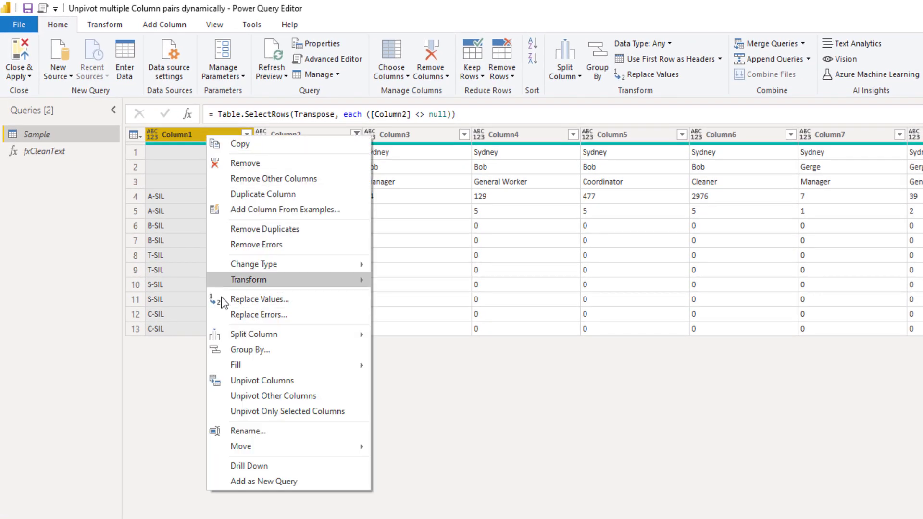
{"action": "left_click", "coordinate": [245, 479]}
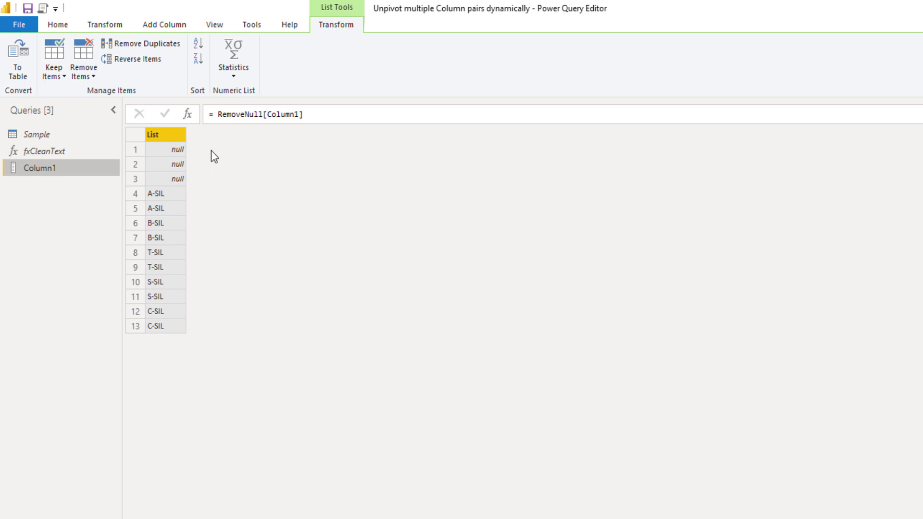
Wrap the new Column1 list's formula in List.RemoveNulls, giving List.RemoveNulls( RemoveNull[Column1])
{"action": "left_click", "coordinate": [220, 114]}
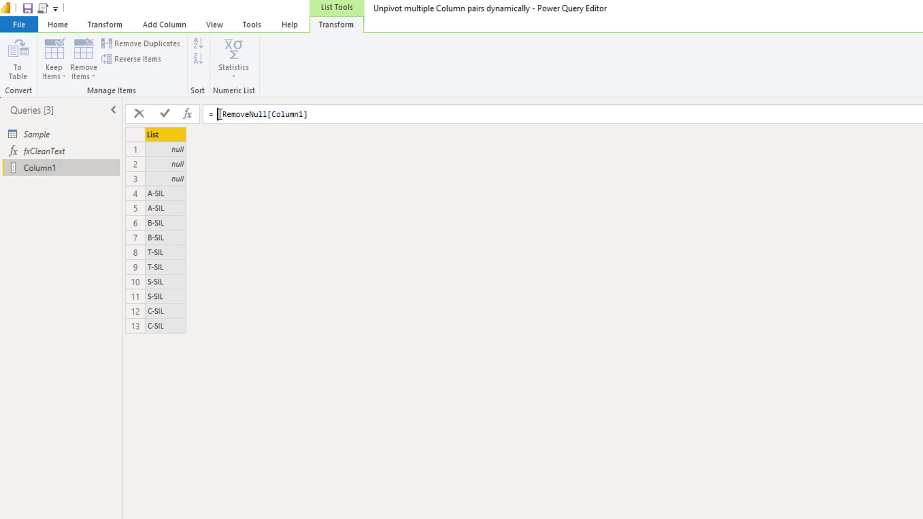
{"action": "type", "text": "List."}
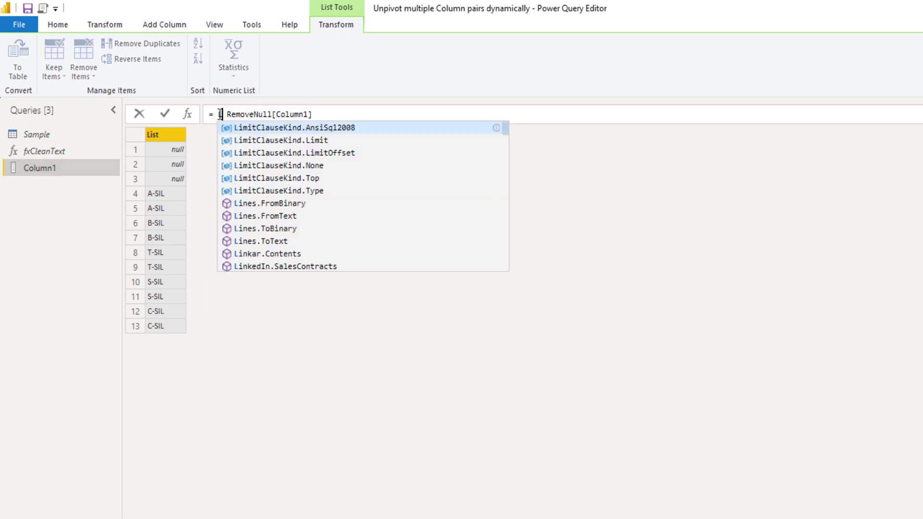
{"action": "type", "text": "rem"}
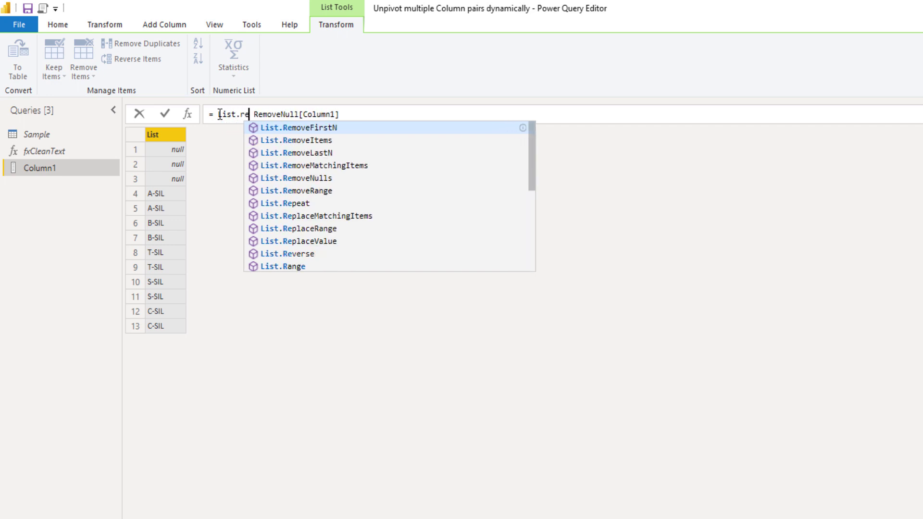
{"action": "key", "text": "Down"}
{"action": "key", "text": "Down"}
{"action": "key", "text": "Down"}
{"action": "key", "text": "Down"}
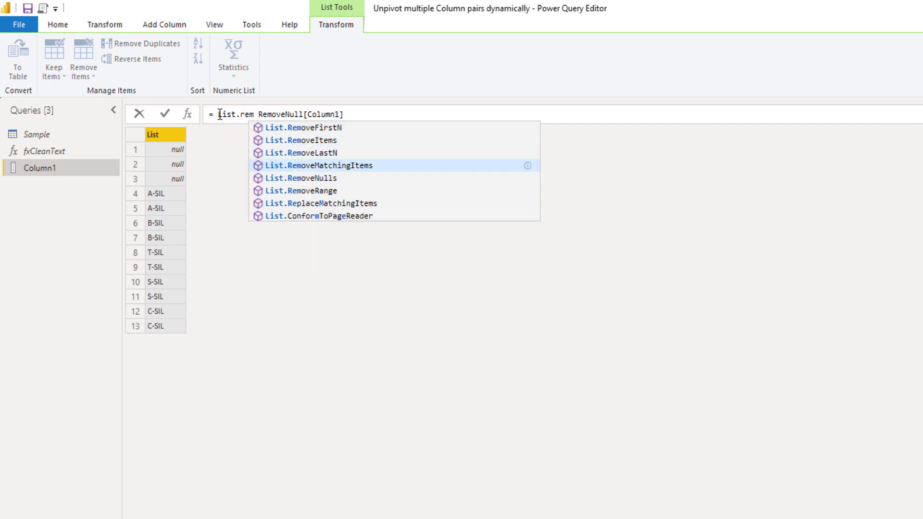
{"action": "key", "text": "Tab"}
{"action": "type", "text": "("}
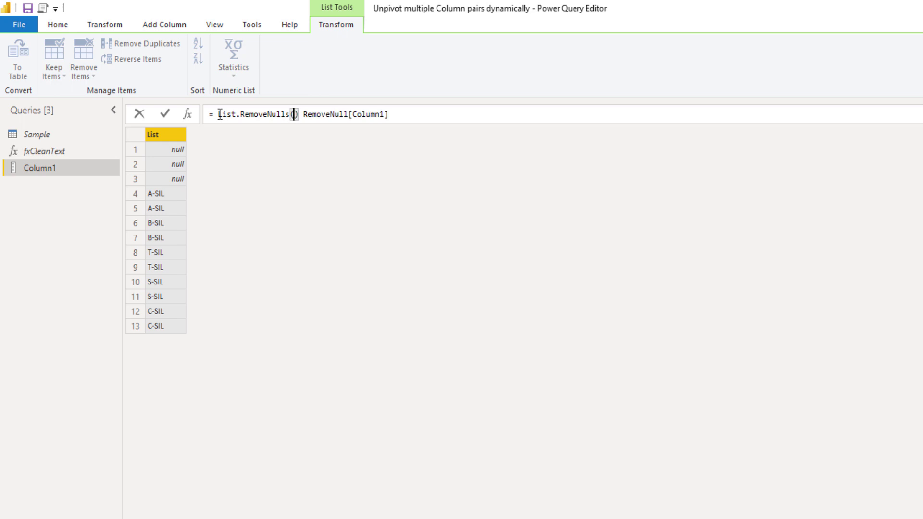
{"action": "key", "text": "Escape"}
{"action": "key", "text": "End"}
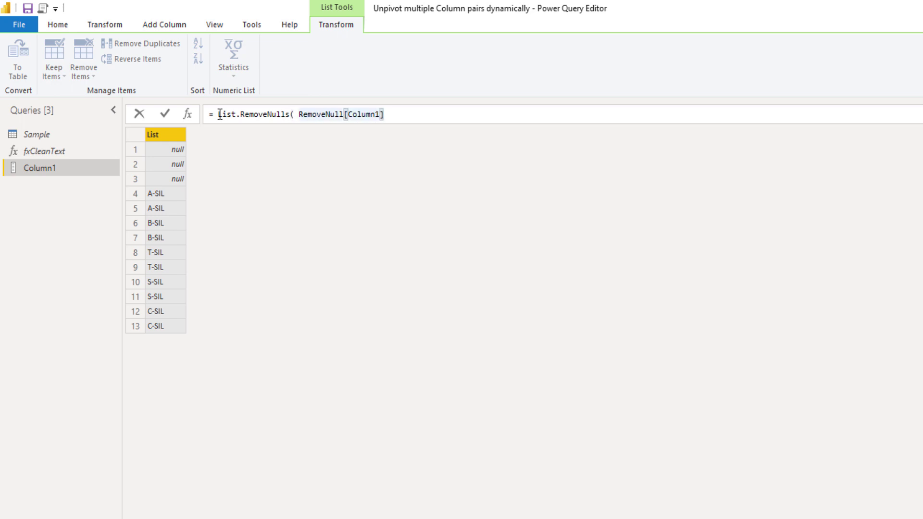
{"action": "type", "text": ")"}
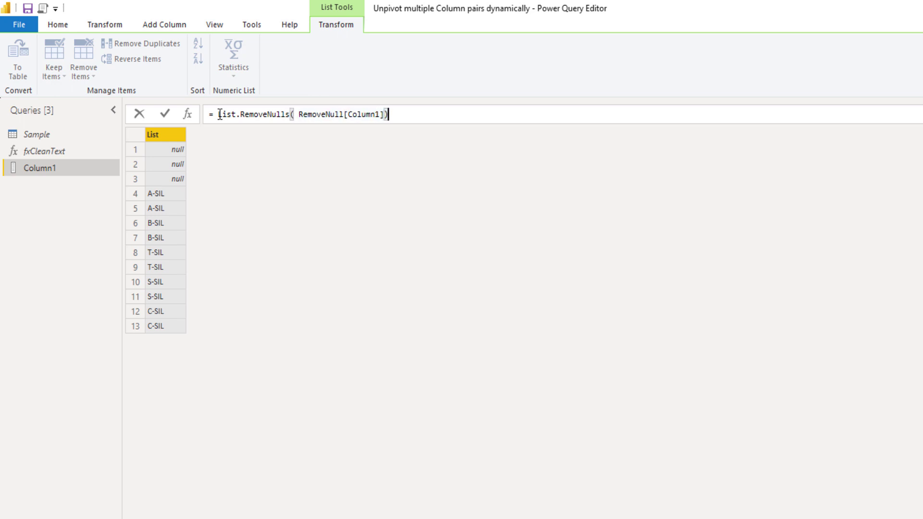
{"action": "left_click", "coordinate": [165, 113]}
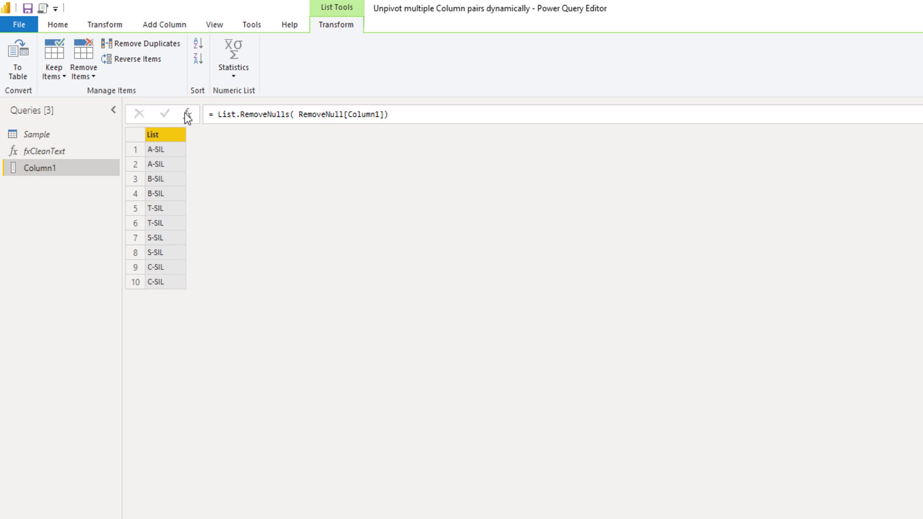
Wrap the Column1 query's formula in List.Distinct, giving List.Distinct( List.RemoveNulls( RemoveNull[Column1]))
{"action": "left_click", "coordinate": [214, 112]}
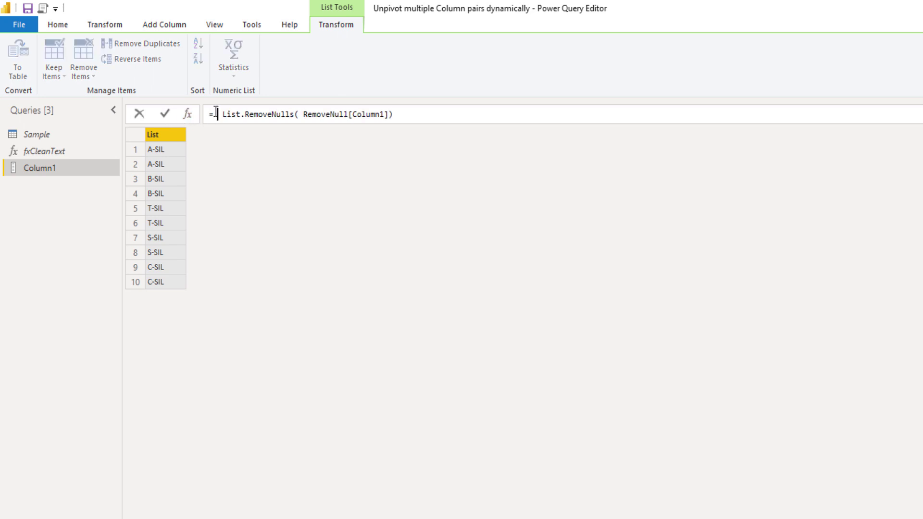
{"action": "type", "text": "List."}
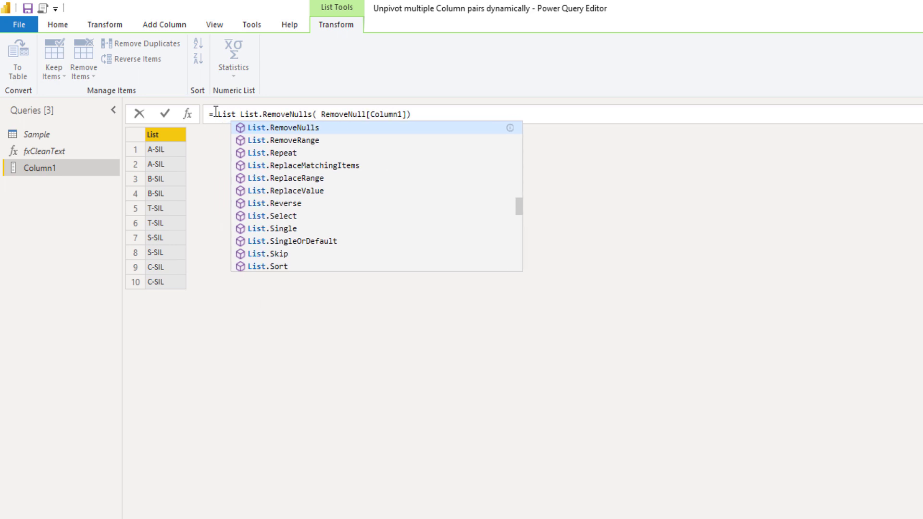
{"action": "type", "text": "di"}
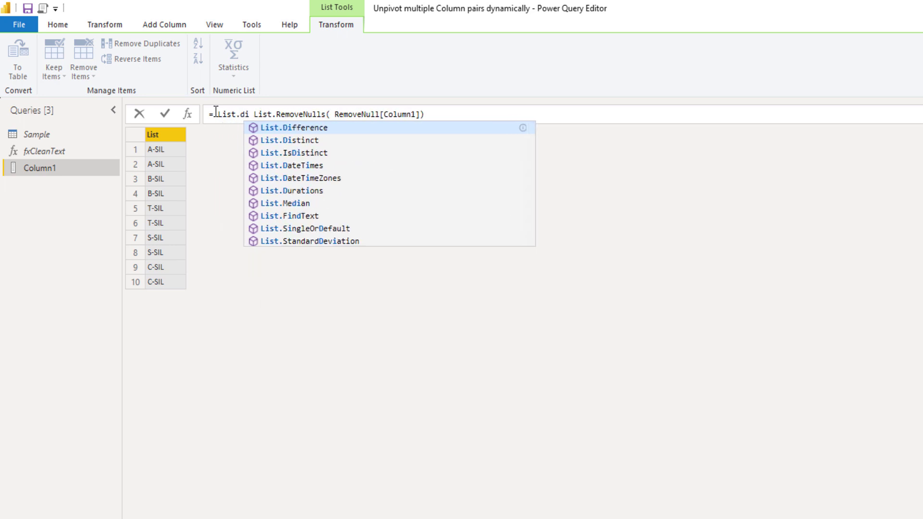
{"action": "key", "text": "Tab"}
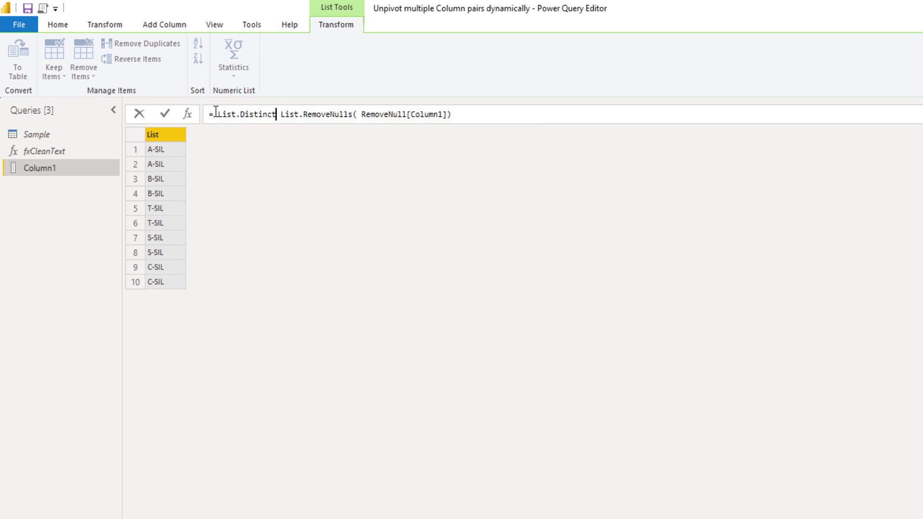
{"action": "type", "text": "("}
{"action": "key", "text": "Delete"}
{"action": "key", "text": "End"}
{"action": "type", "text": ")"}
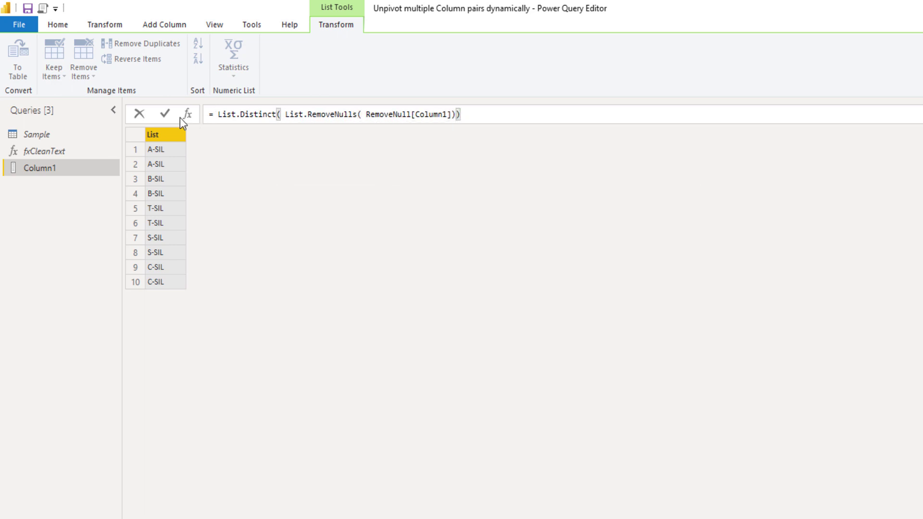
{"action": "left_click", "coordinate": [166, 114]}
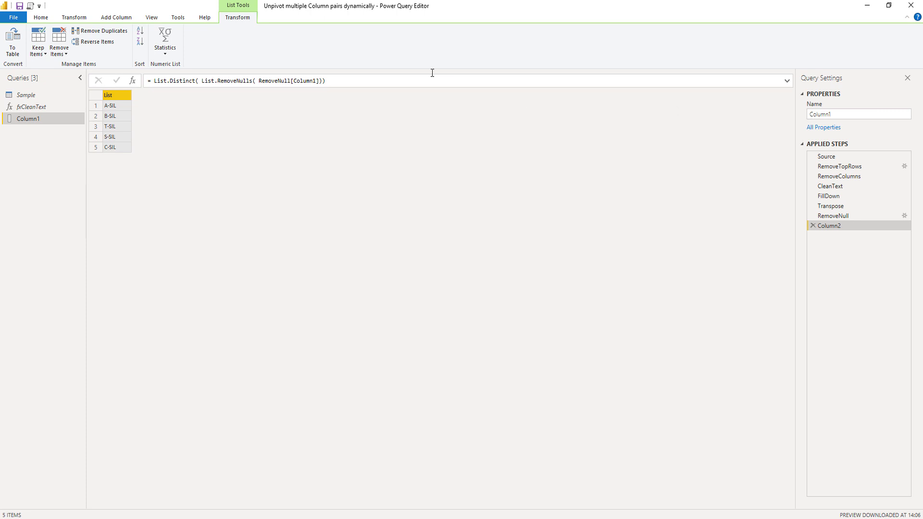
Copy the Column1 query's formula into the Sample query's code as a new first step named AttributeList, ending with a comma
{"action": "left_click_drag", "start_coordinate": [152, 81], "coordinate": [364, 86]}
{"action": "key", "text": "ctrl+c"}
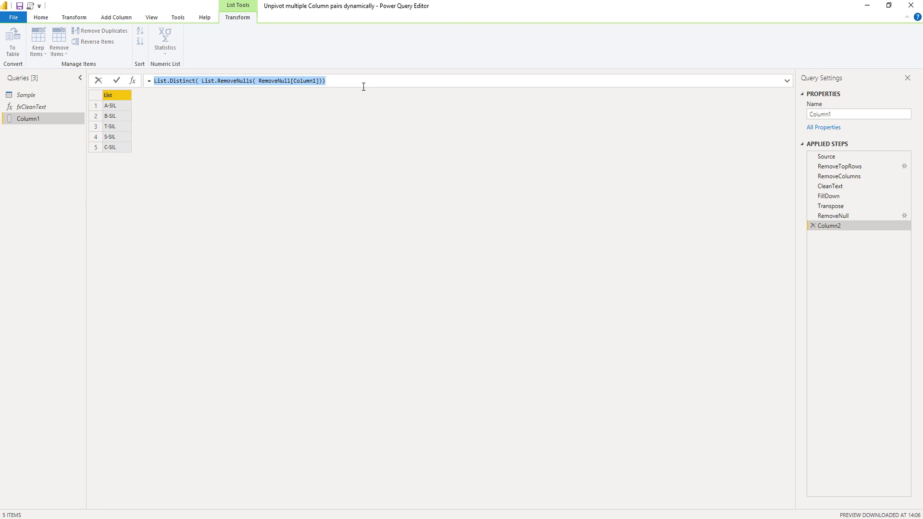
{"action": "left_click", "coordinate": [21, 96]}
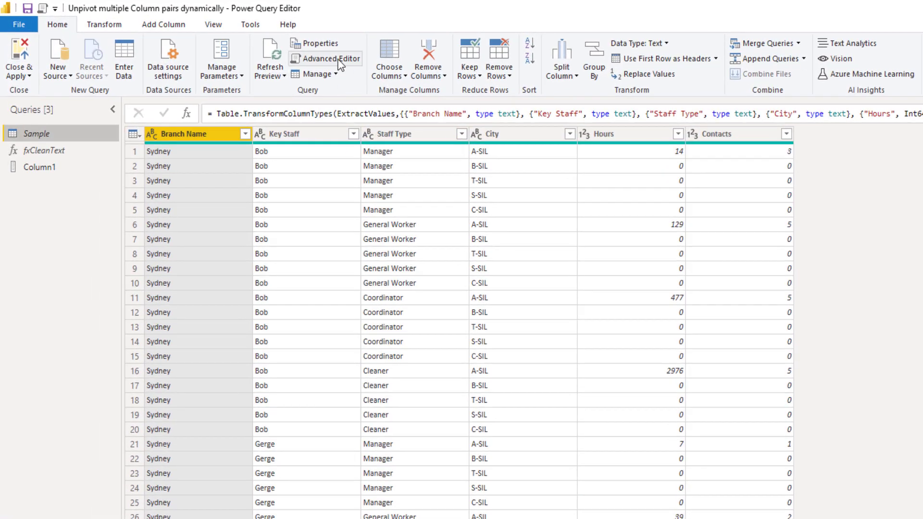
{"action": "left_click", "coordinate": [340, 62]}
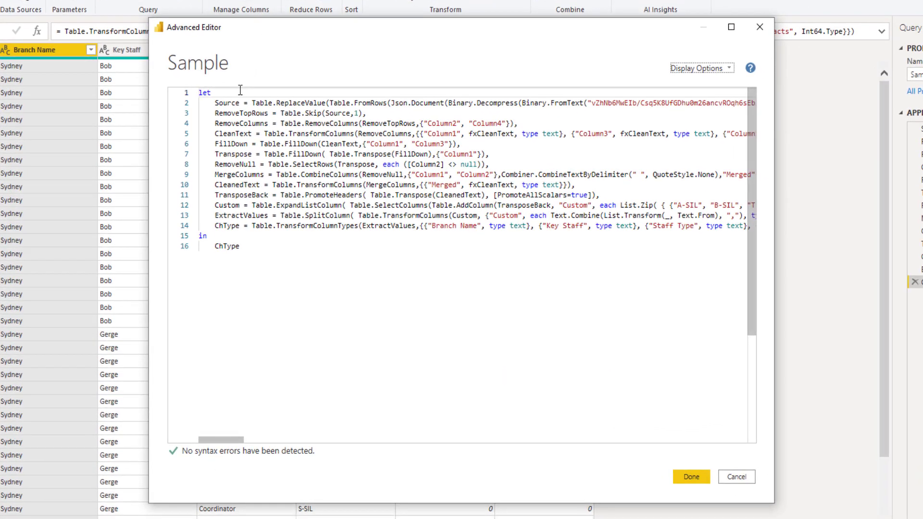
{"action": "left_click", "coordinate": [240, 90]}
{"action": "key", "text": "Return"}
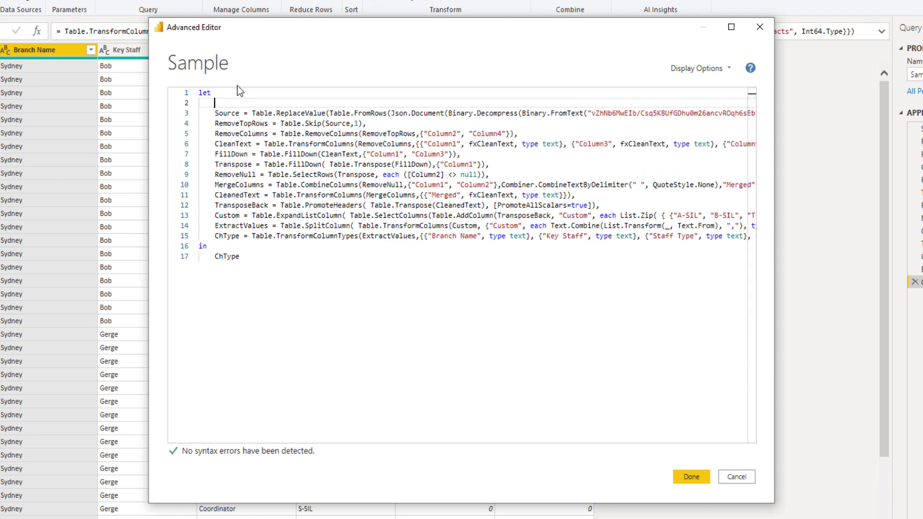
{"action": "type", "text": "At"}
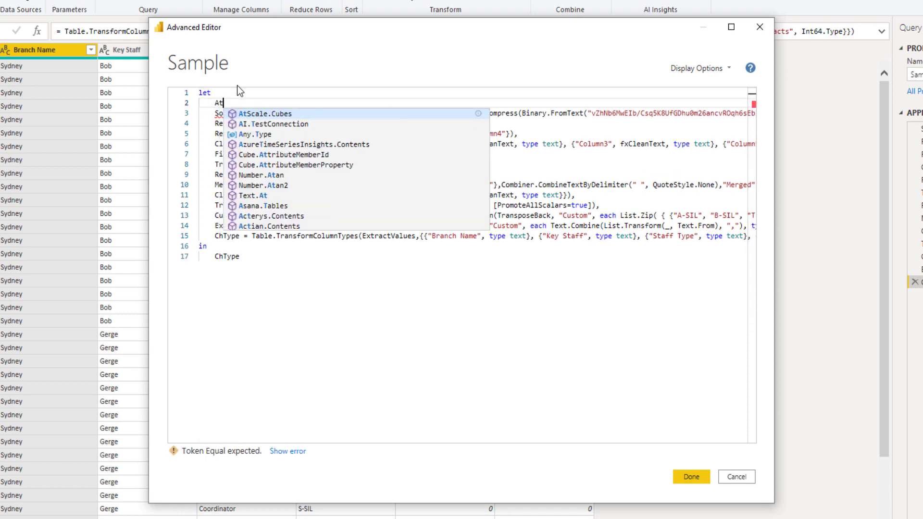
{"action": "type", "text": "tribute"}
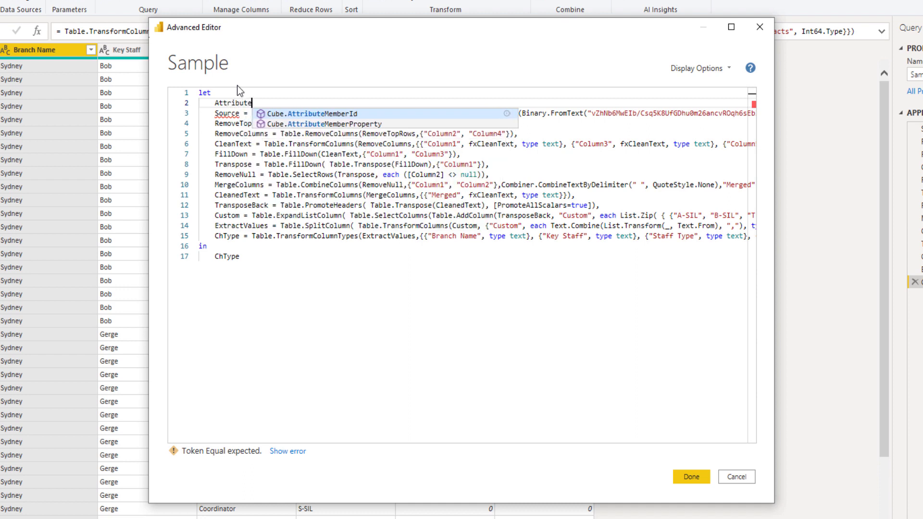
{"action": "type", "text": "List ="}
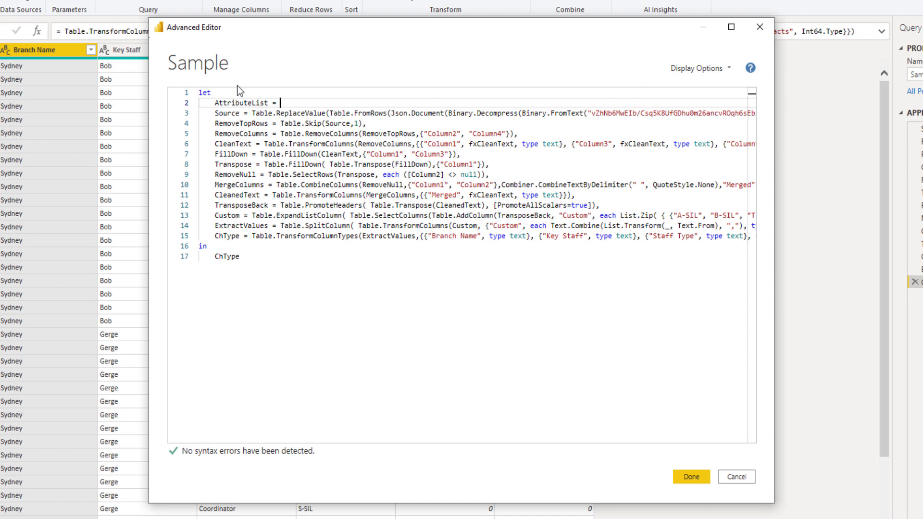
{"action": "key", "text": "ctrl+v"}
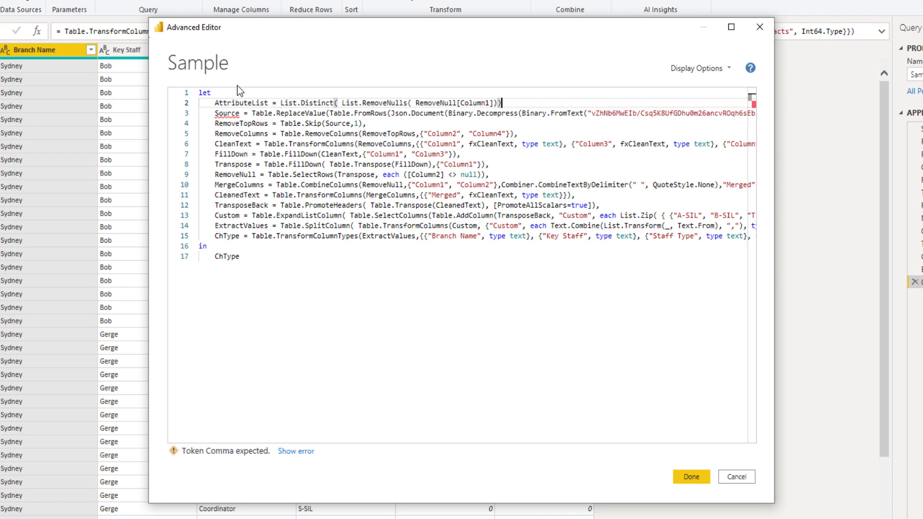
{"action": "type", "text": ","}
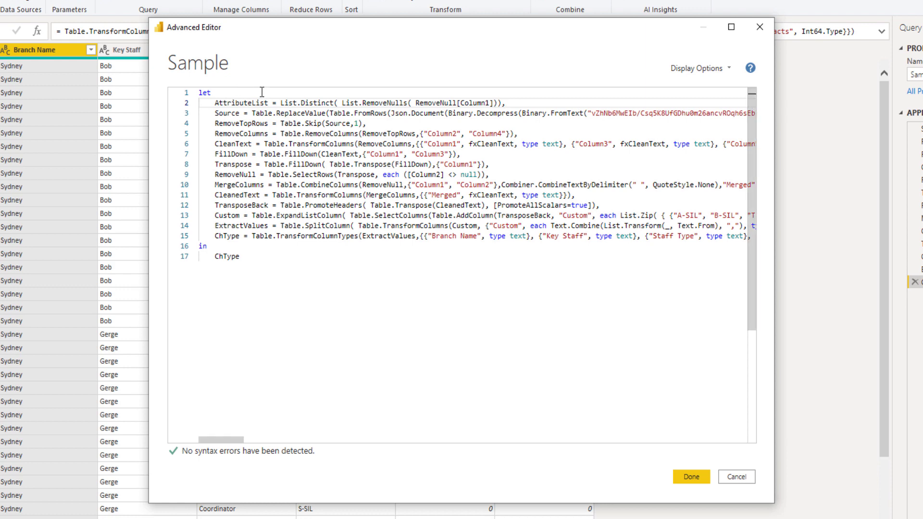
Copy the AttributeList name, apply the code changes and display the AttributeList step of the Sample query
{"action": "double_click", "coordinate": [252, 103]}
{"action": "key", "text": "ctrl+c"}
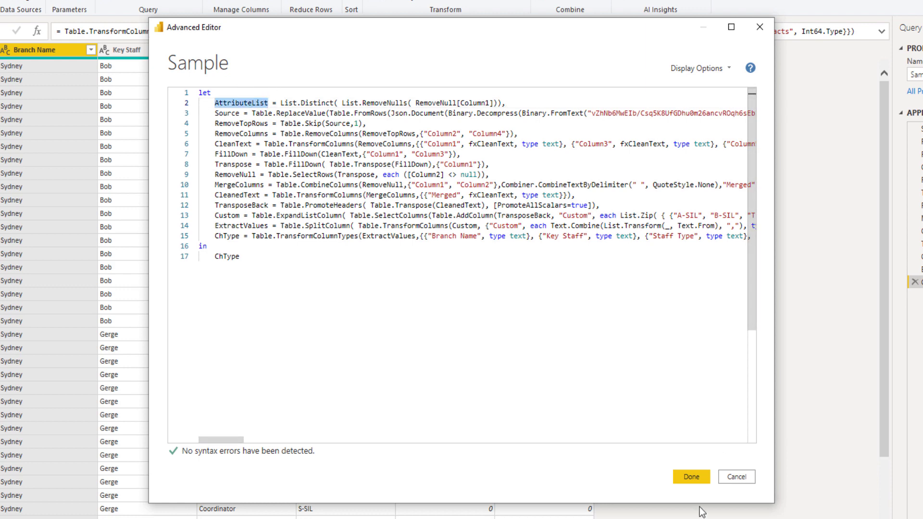
{"action": "left_click", "coordinate": [687, 472]}
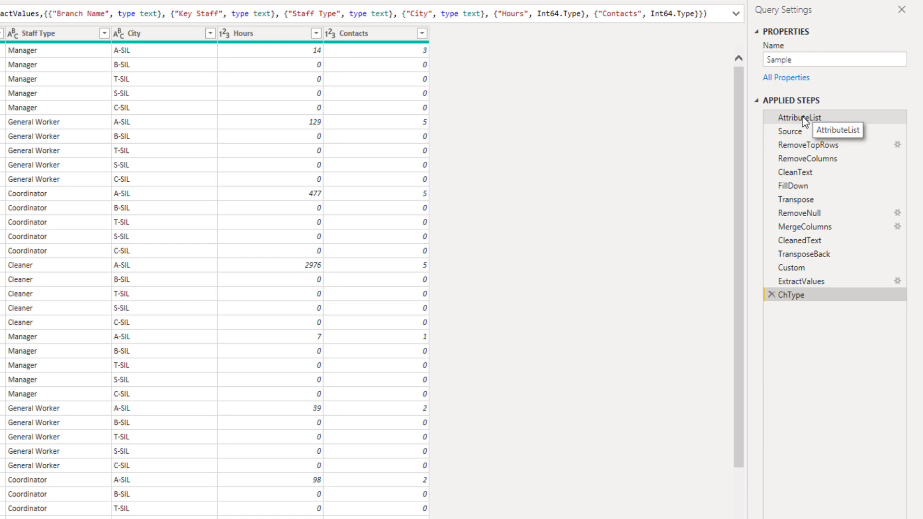
{"action": "left_click", "coordinate": [804, 119]}
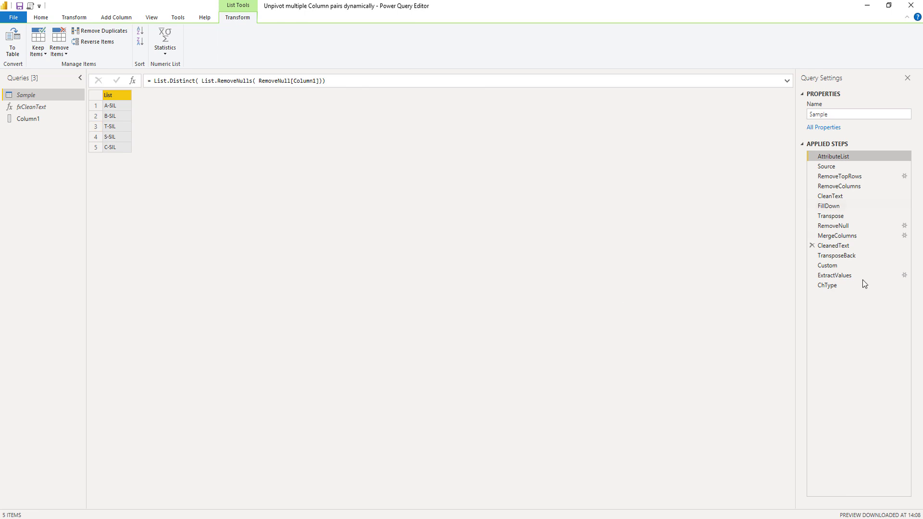
In the Custom step's List.Zip, replace the hardcoded A-SIL to C-SIL name list with AttributeList
{"action": "left_click", "coordinate": [831, 268]}
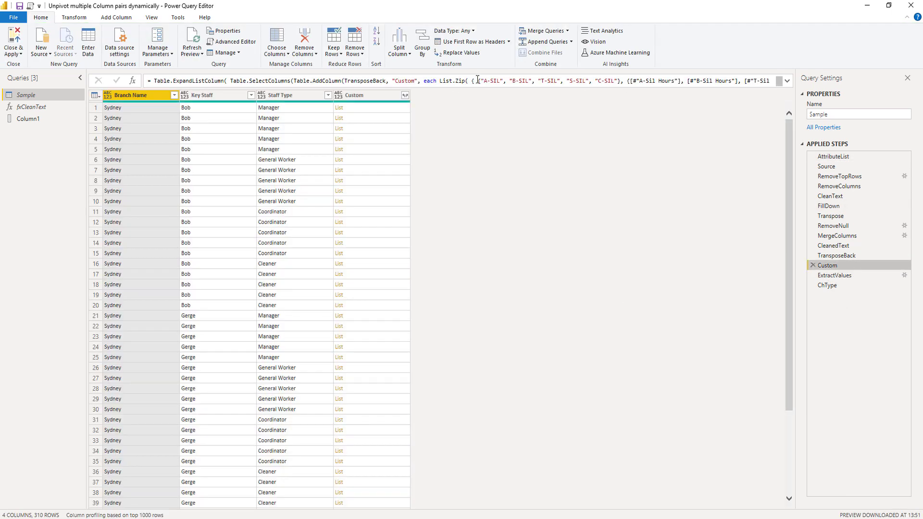
{"action": "left_click_drag", "start_coordinate": [479, 80], "coordinate": [621, 80]}
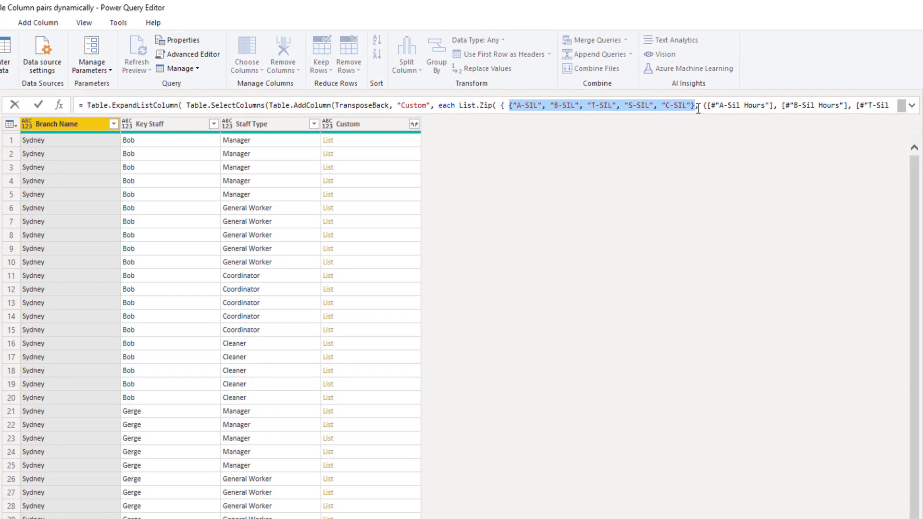
{"action": "key", "text": "ctrl+v"}
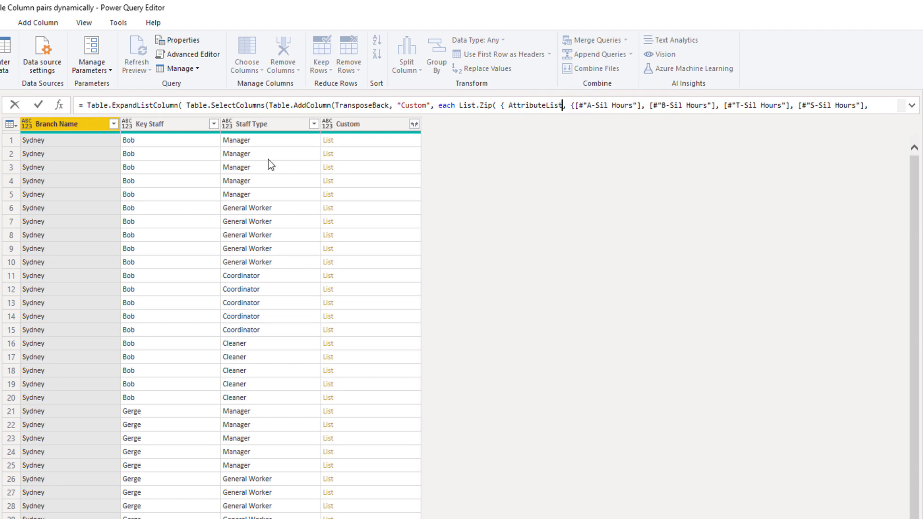
{"action": "left_click", "coordinate": [38, 104]}
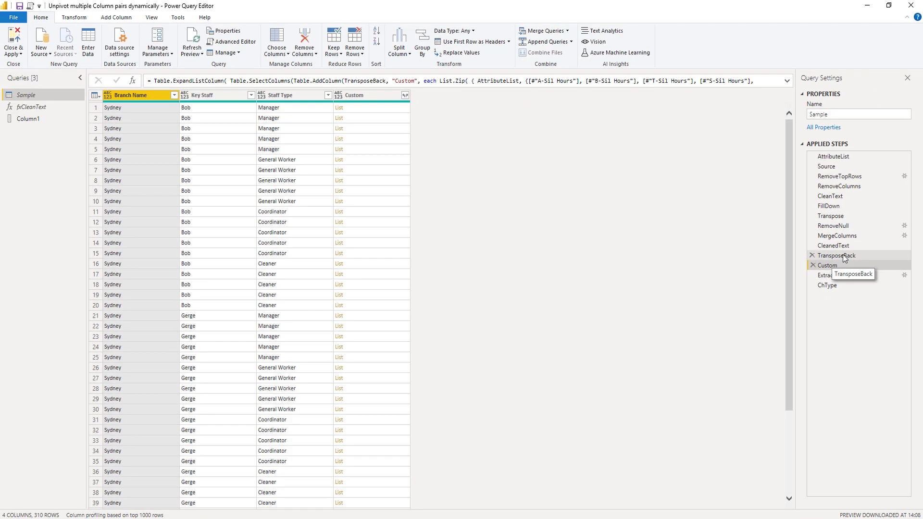
Start a new custom column directly after the TransposeBack step and confirm inserting the intermediate step
{"action": "left_click", "coordinate": [846, 258]}
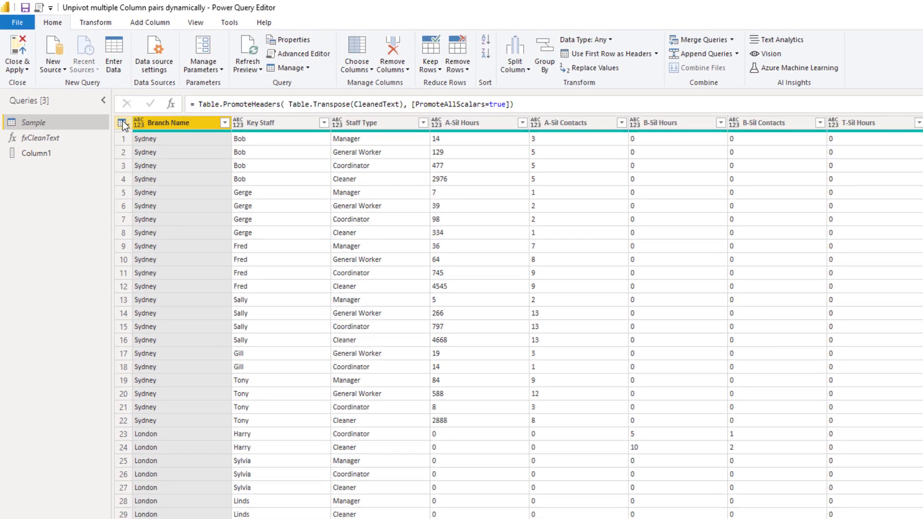
{"action": "left_click", "coordinate": [122, 124]}
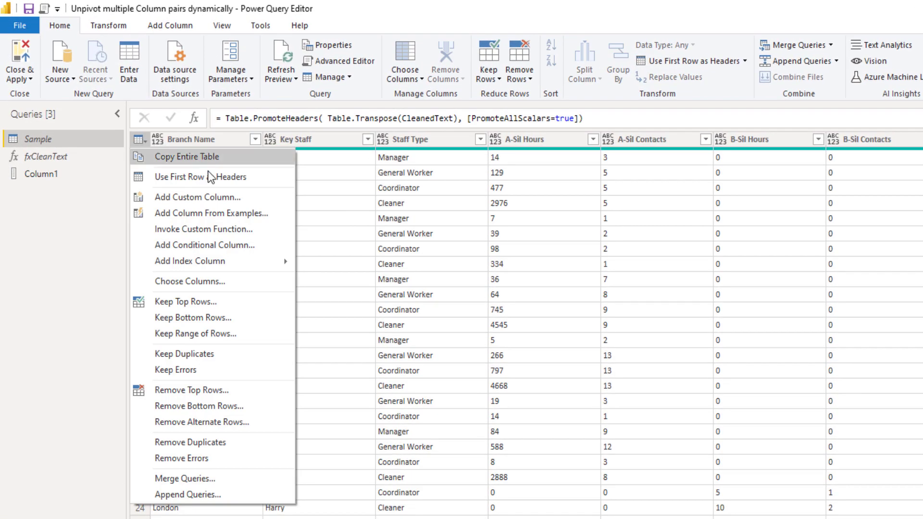
{"action": "left_click", "coordinate": [215, 198]}
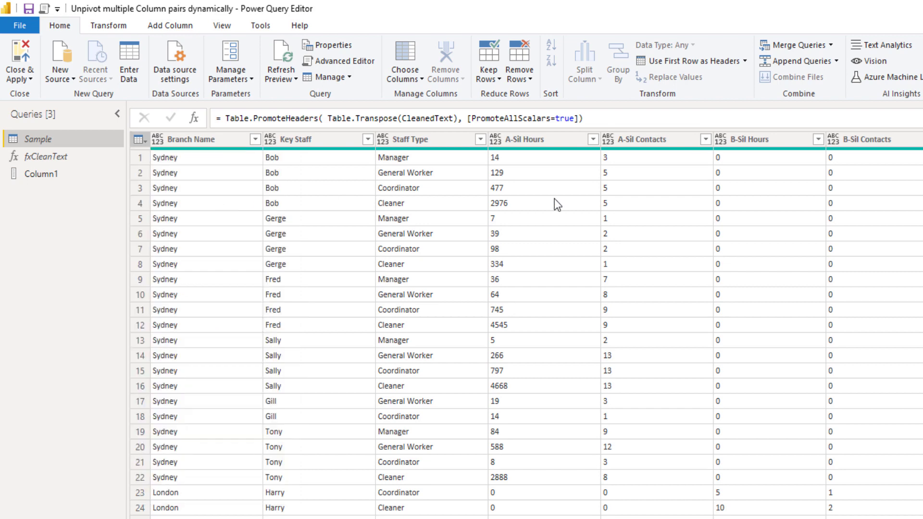
{"action": "left_click", "coordinate": [731, 418]}
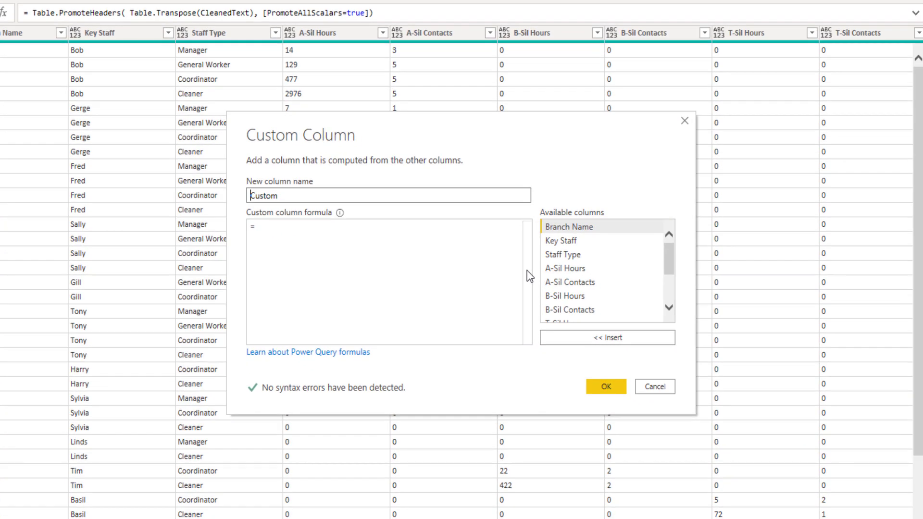
Begin the custom column formula with List.Transform and pass AttributeList as its first argument
{"action": "left_click", "coordinate": [368, 222]}
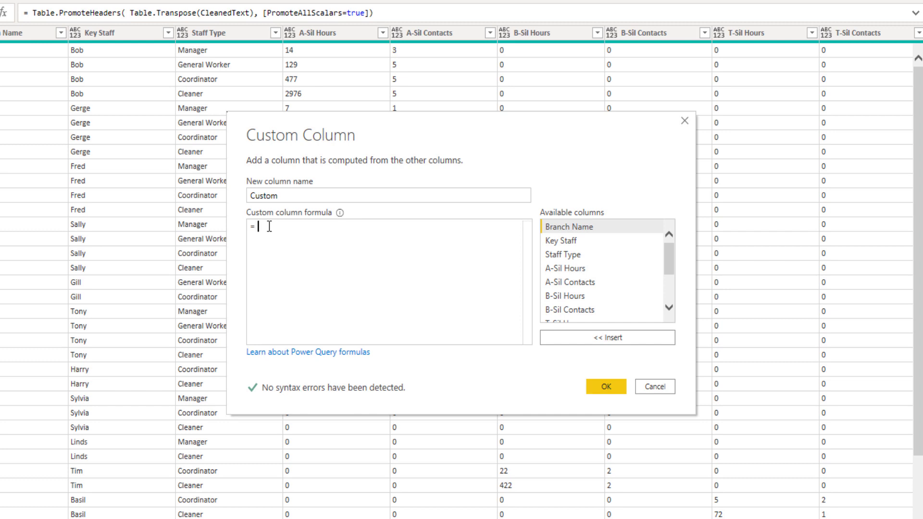
{"action": "type", "text": "List.tr"}
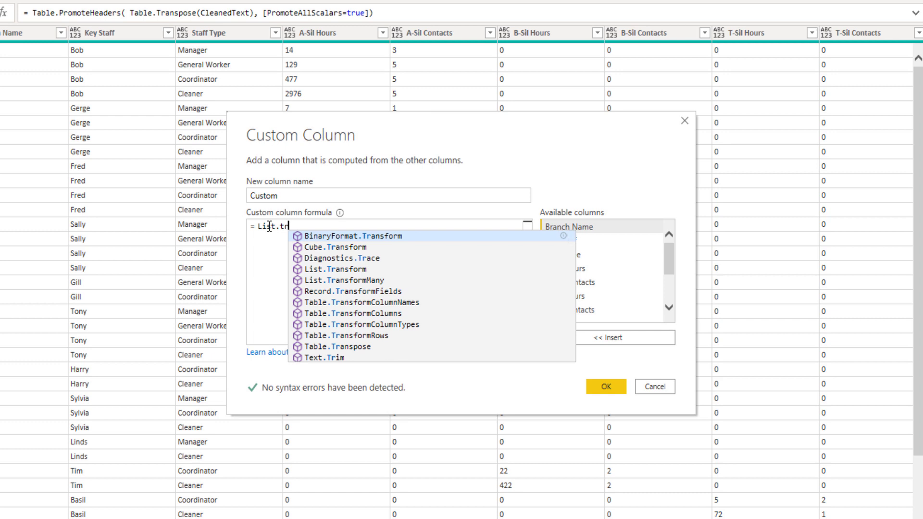
{"action": "key", "text": "Down"}
{"action": "key", "text": "Down"}
{"action": "key", "text": "Down"}
{"action": "key", "text": "Return"}
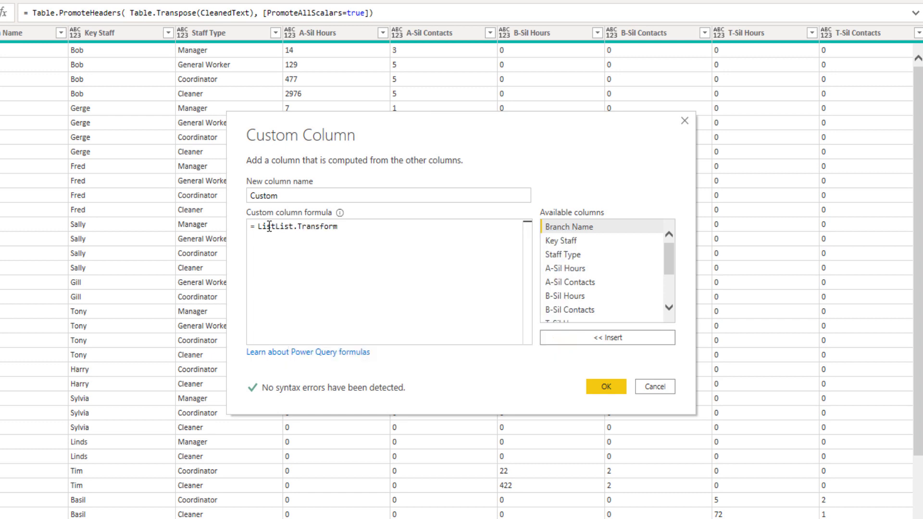
{"action": "left_click_drag", "start_coordinate": [272, 227], "coordinate": [258, 227]}
{"action": "key", "text": "BackSpace"}
{"action": "key", "text": "End"}
{"action": "type", "text": "("}
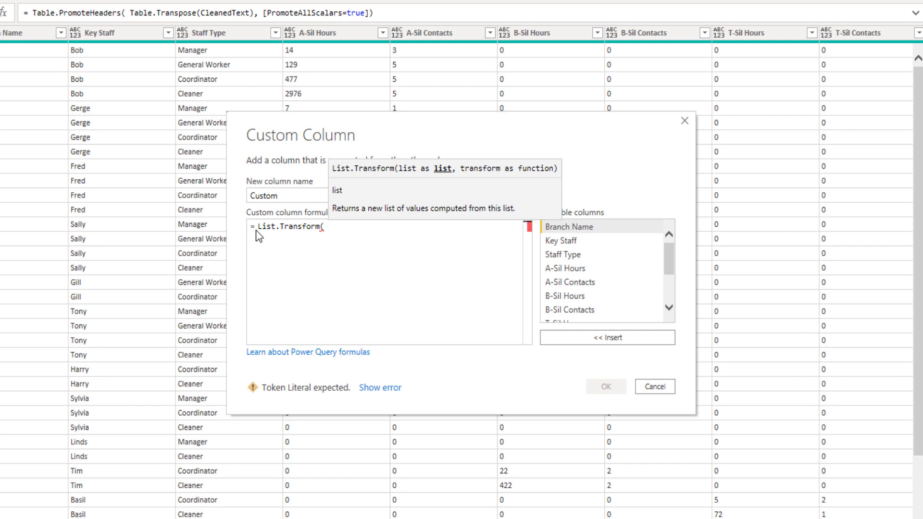
{"action": "type", "text": "AttributeList"}
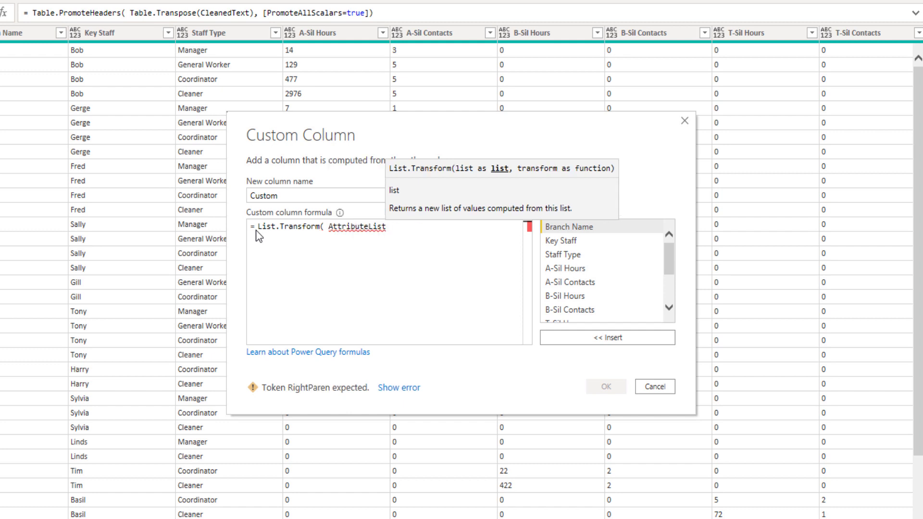
{"action": "type", "text": ","}
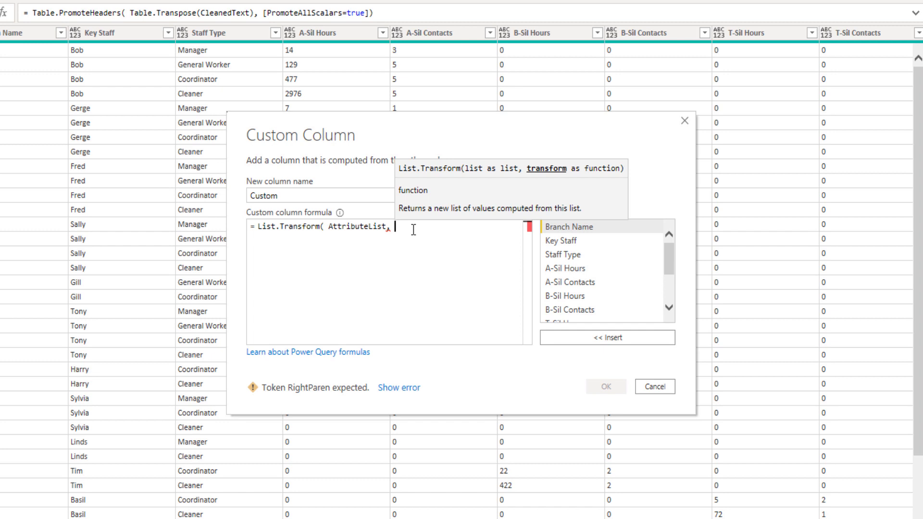
Start the List.Transform function argument with each and the Text.Proper function
{"action": "type", "text": "each"}
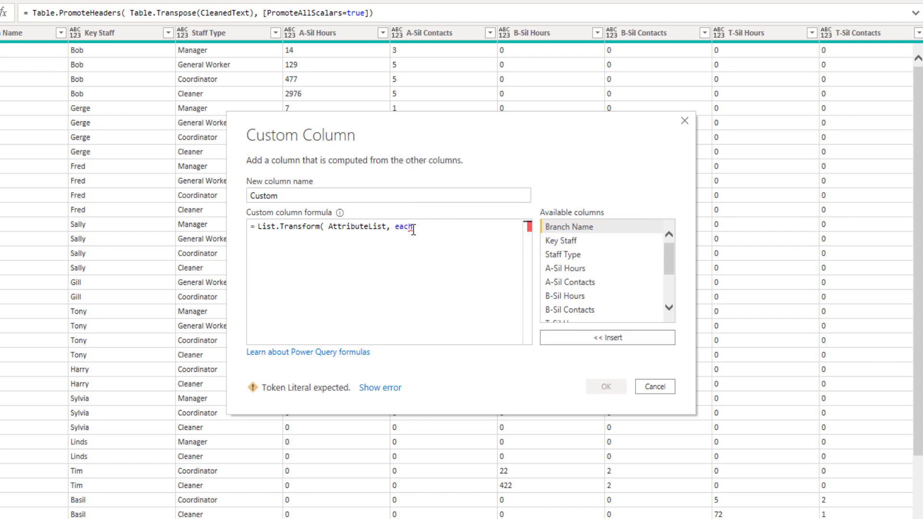
{"action": "type", "text": " Tex"}
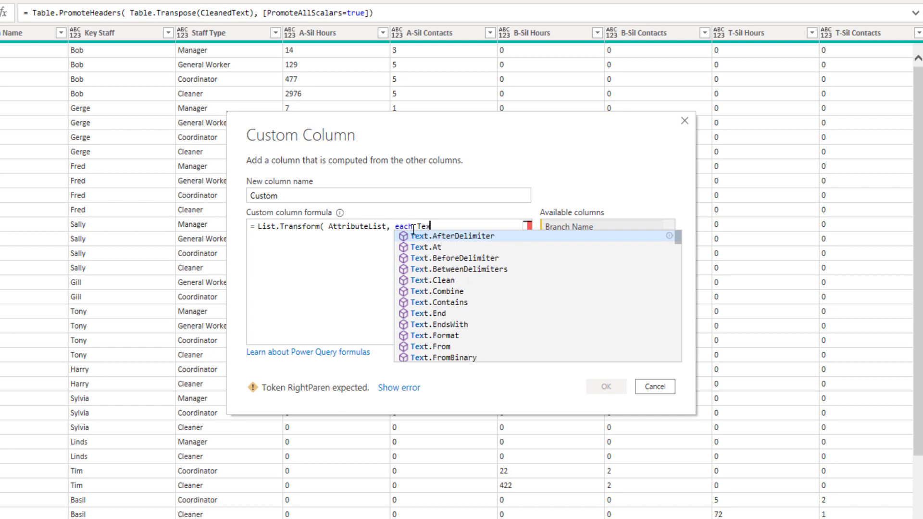
{"action": "type", "text": "t.pr"}
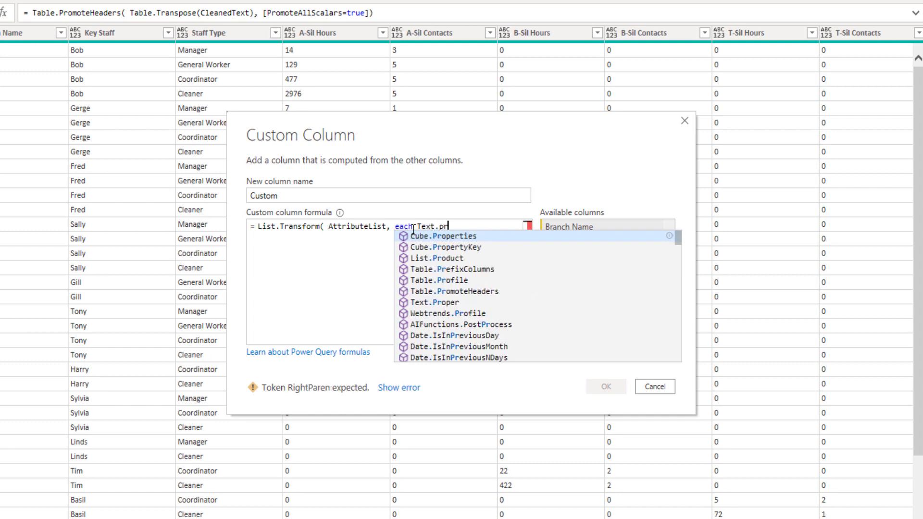
{"action": "key", "text": "Down"}
{"action": "key", "text": "Down"}
{"action": "key", "text": "Down"}
{"action": "key", "text": "Down"}
{"action": "key", "text": "Down"}
{"action": "key", "text": "Down"}
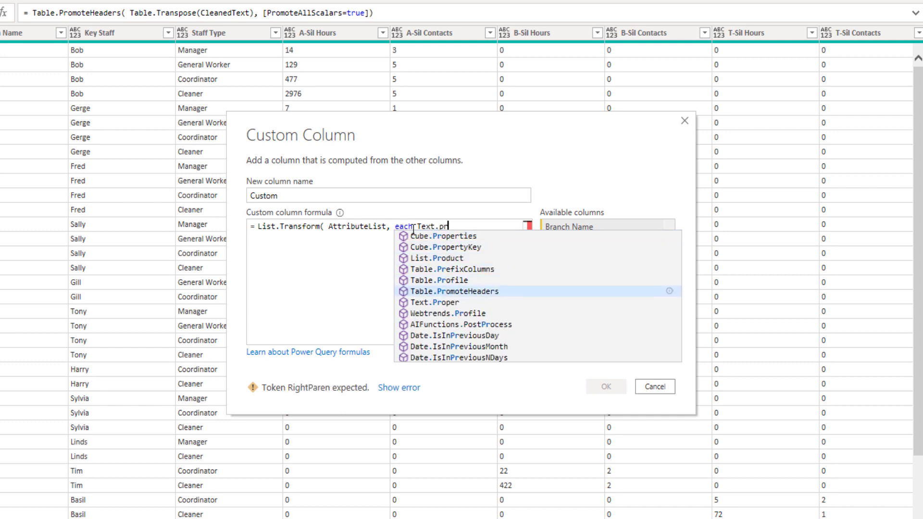
{"action": "key", "text": "Tab"}
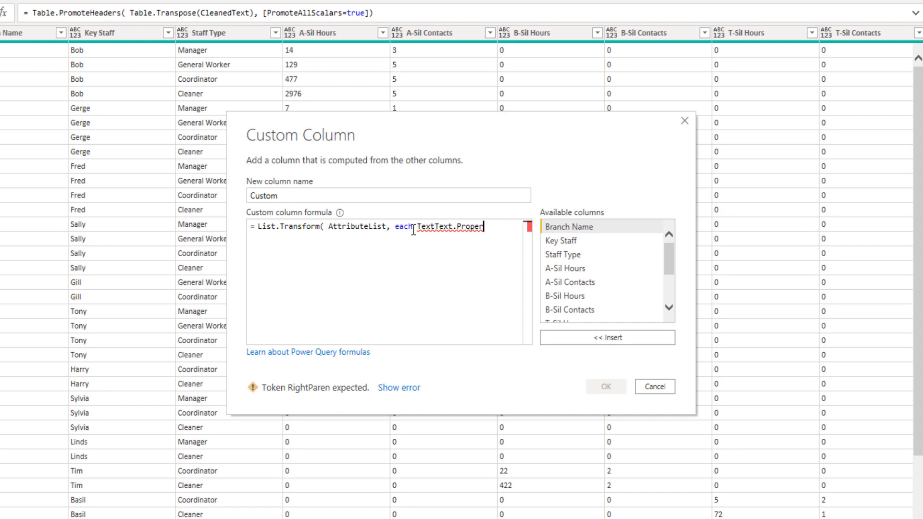
Remove the duplicated Text prefix before Text.Proper and pass it the current item as (_)
{"action": "left_click_drag", "start_coordinate": [415, 230], "coordinate": [434, 230]}
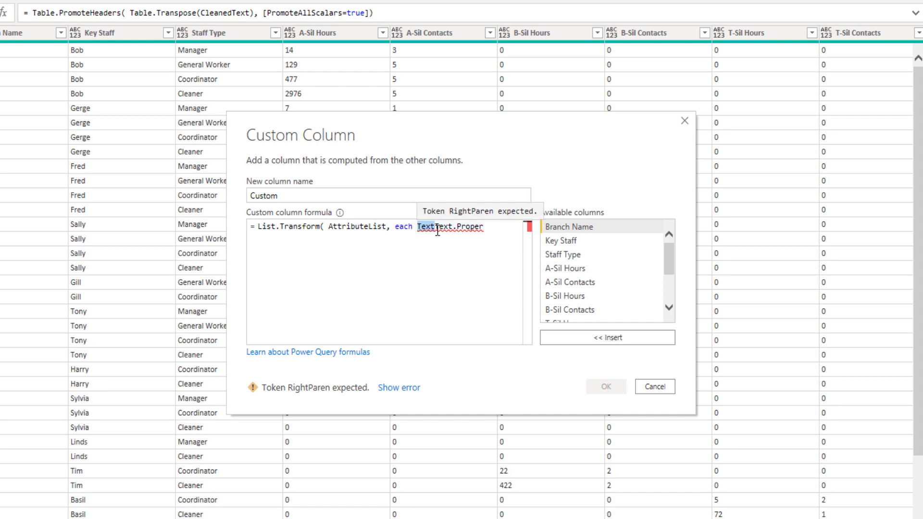
{"action": "key", "text": "BackSpace"}
{"action": "key", "text": "shift+End"}
{"action": "key", "text": "End"}
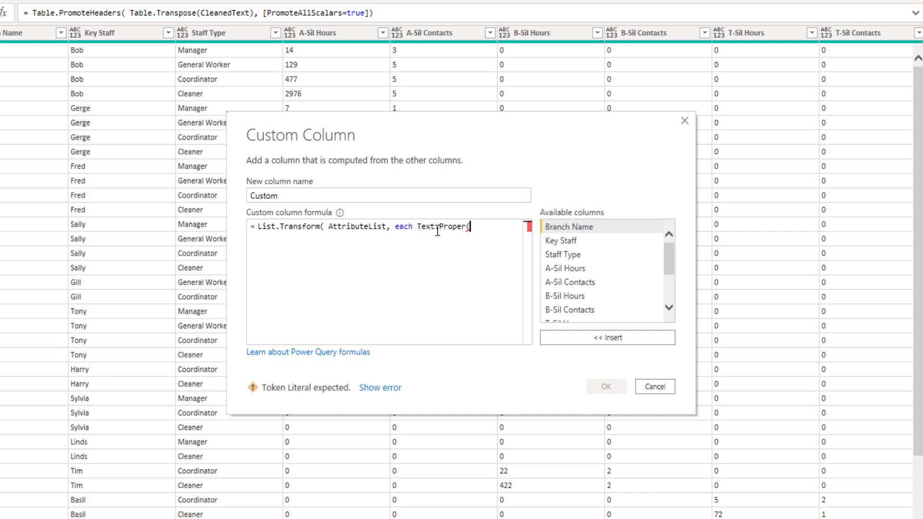
{"action": "type", "text": "(_)"}
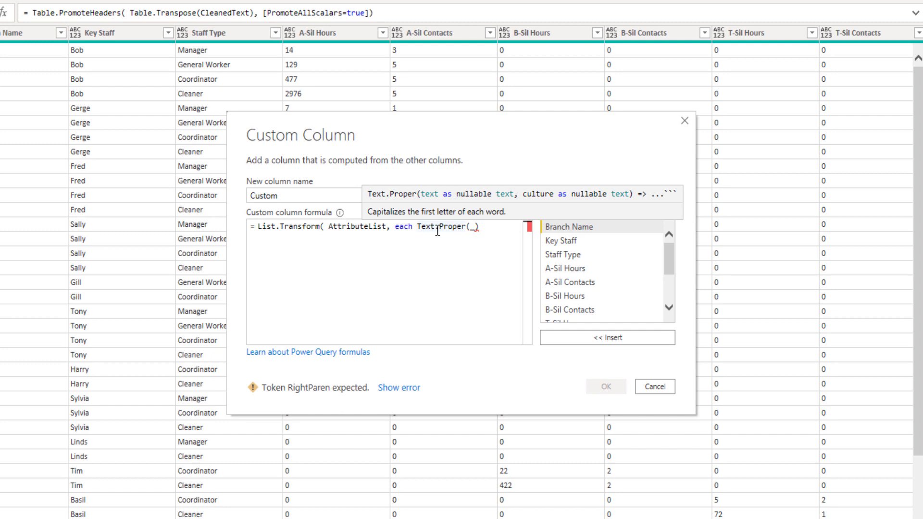
Append & " Hours" after Text.Proper(_) and close the List.Transform expression
{"action": "type", "text": " &"}
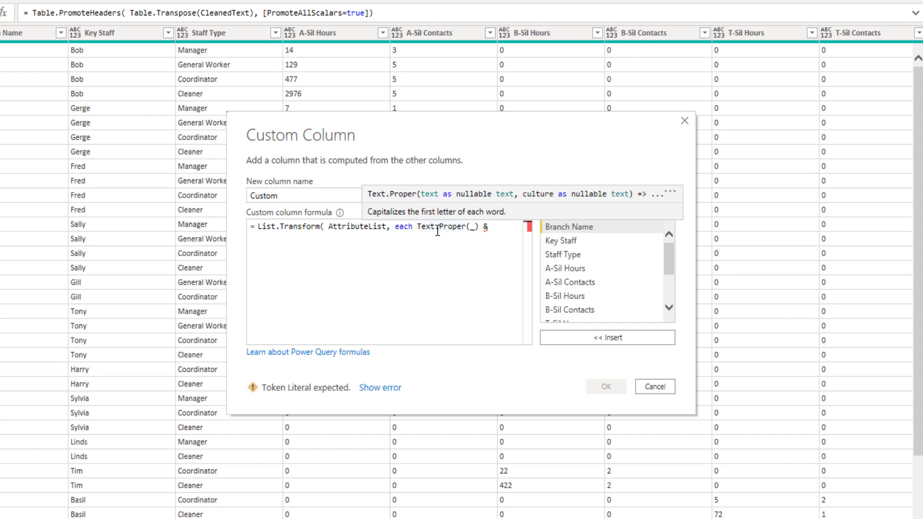
{"action": "type", "text": " \"\""}
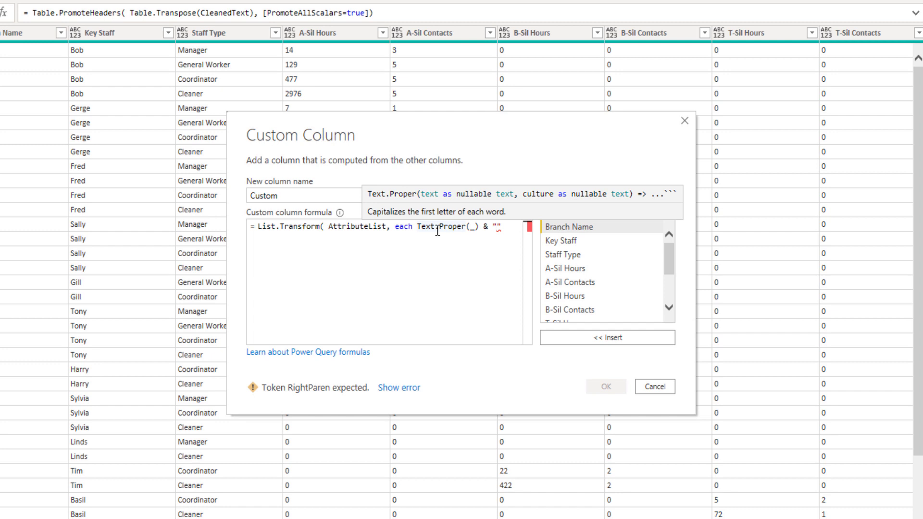
{"action": "type", "text": " Hours"}
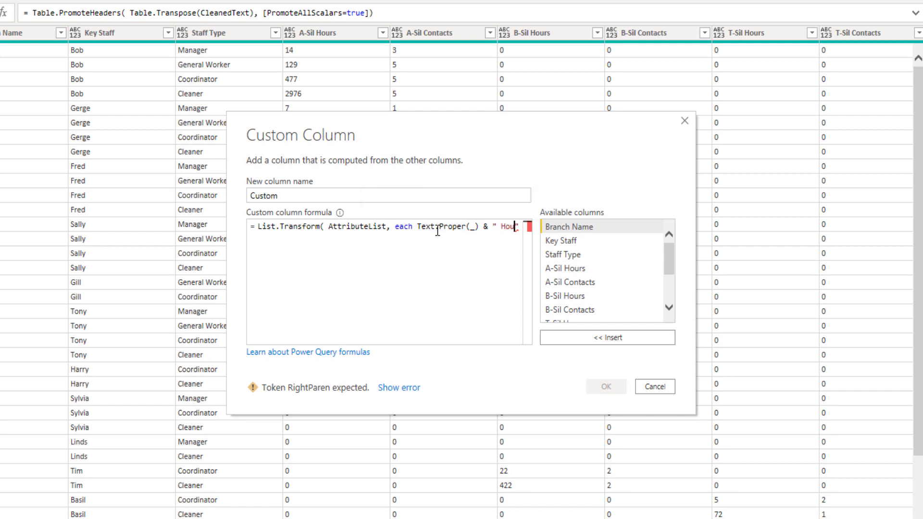
{"action": "key", "text": "Right"}
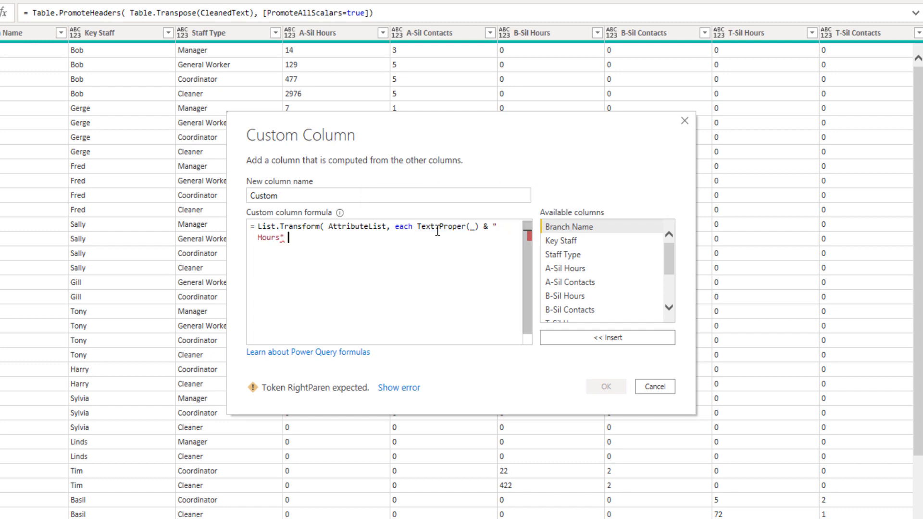
{"action": "type", "text": ")"}
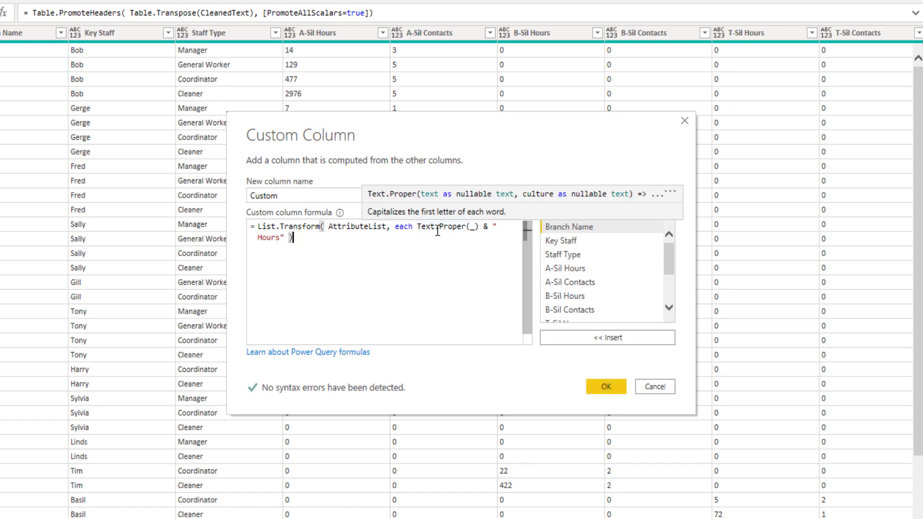
Create the custom column, then preview the list in its second row with an enlarged preview area
{"action": "left_click", "coordinate": [607, 387]}
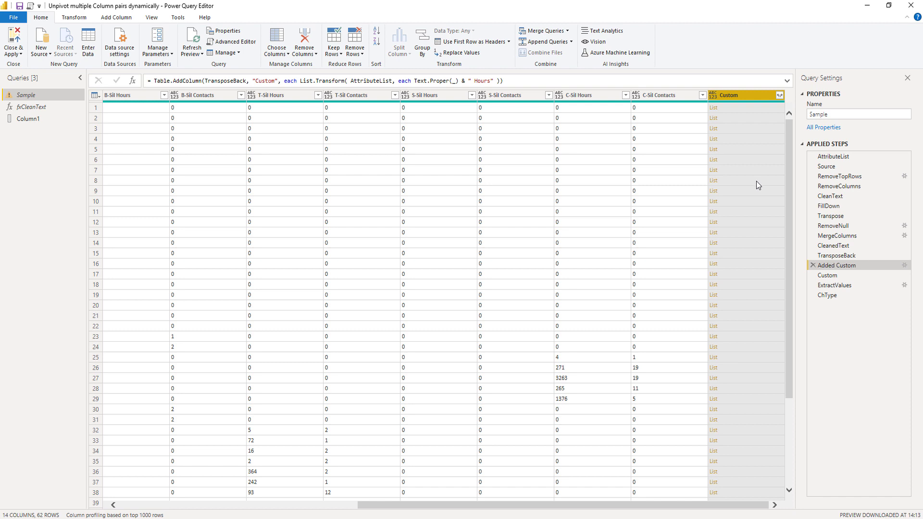
{"action": "left_click", "coordinate": [756, 117]}
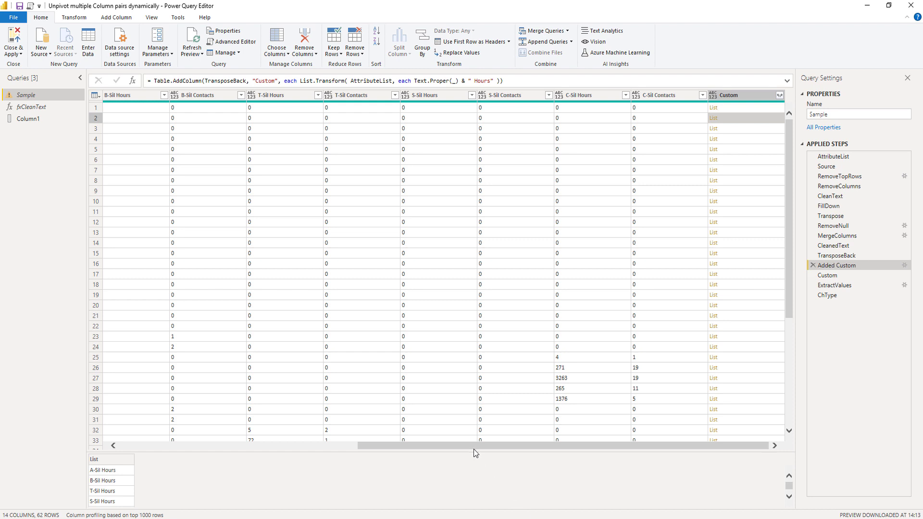
{"action": "left_click_drag", "start_coordinate": [474, 450], "coordinate": [475, 416]}
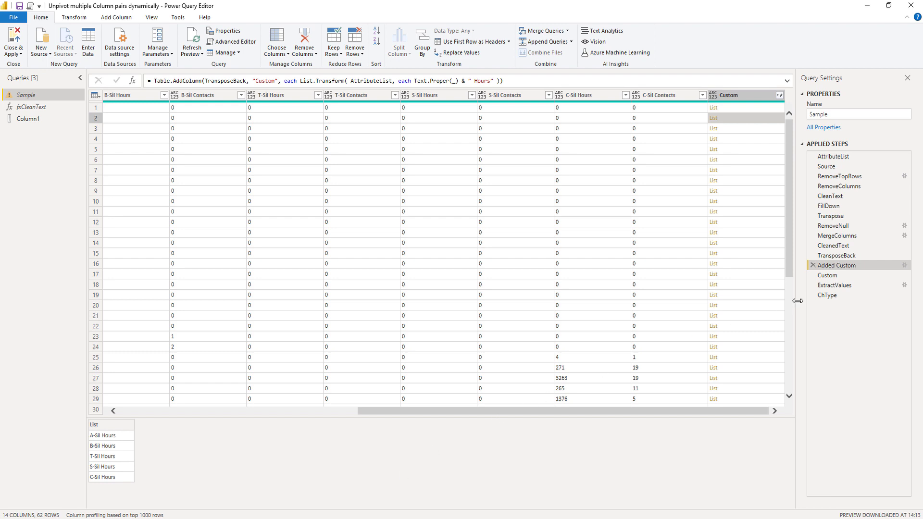
Reopen the Added Custom step's formula and put Record.SelectFields( _, in front of List.Transform
{"action": "left_click", "coordinate": [906, 268]}
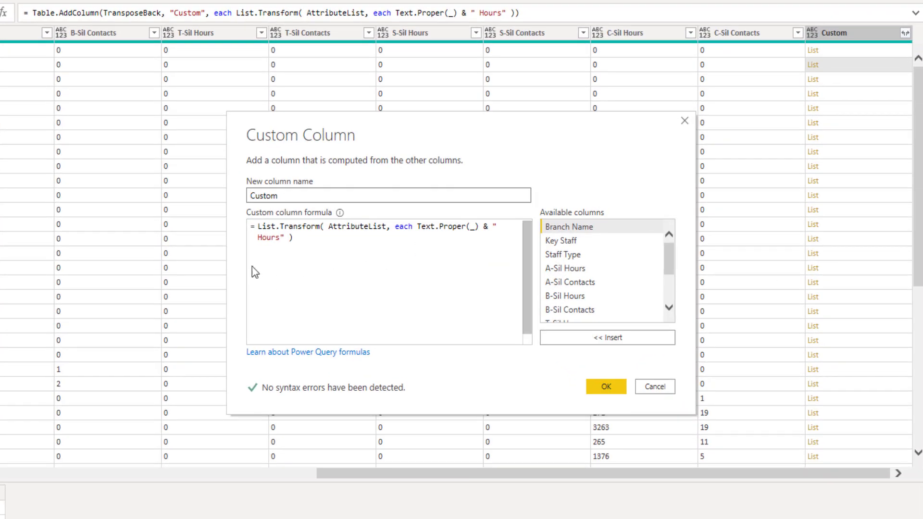
{"action": "left_click", "coordinate": [260, 228]}
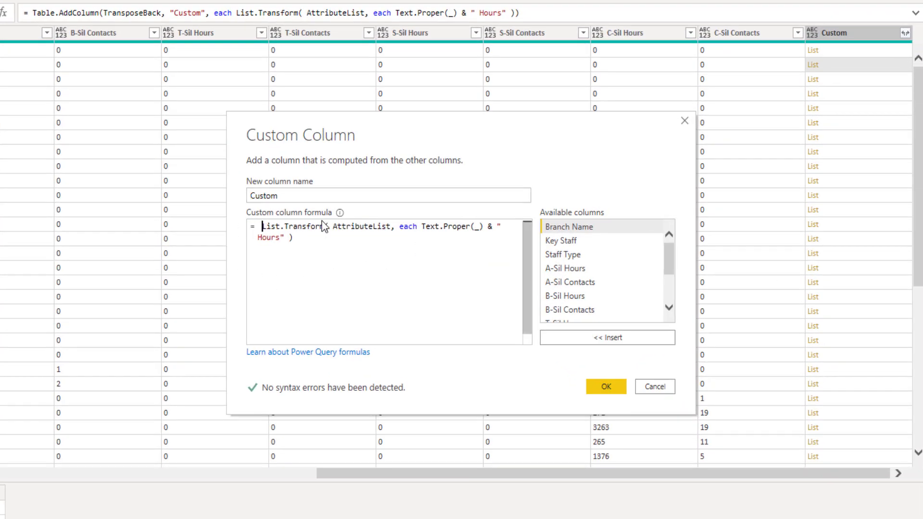
{"action": "key", "text": "Left"}
{"action": "type", "text": "R"}
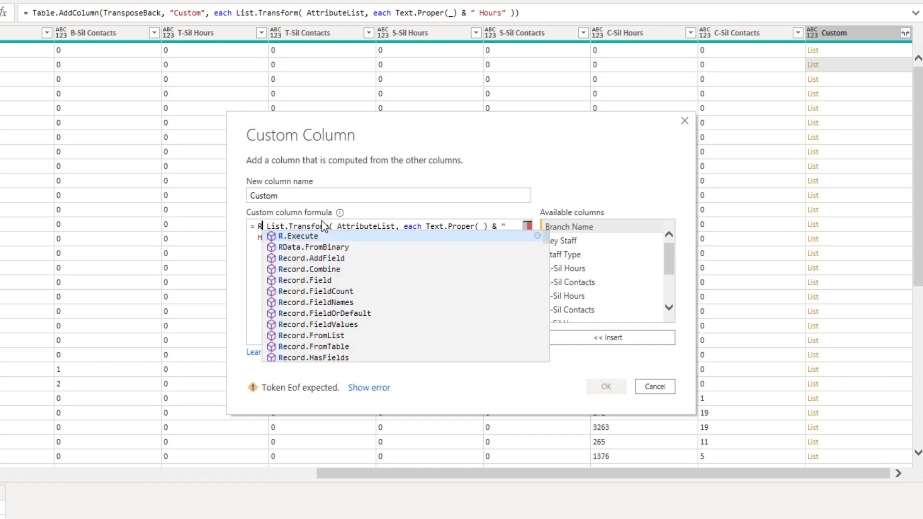
{"action": "type", "text": "ecord.S"}
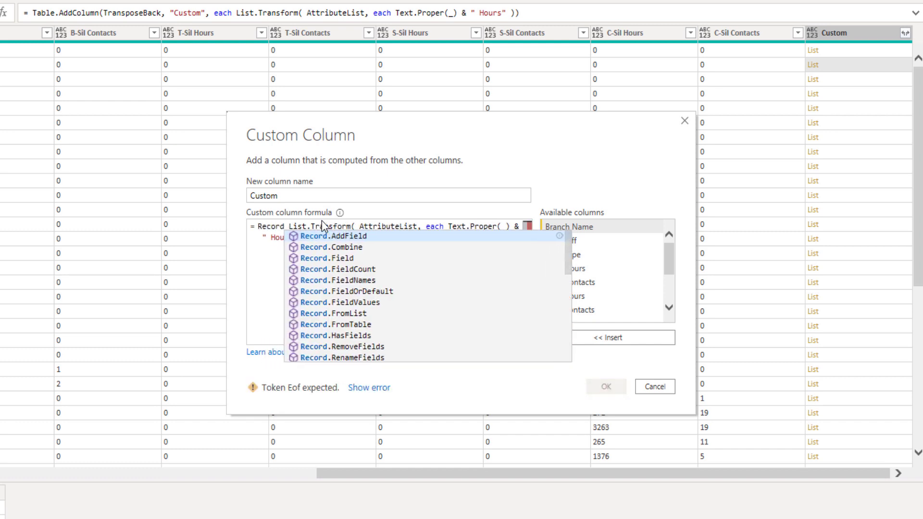
{"action": "type", "text": "electF"}
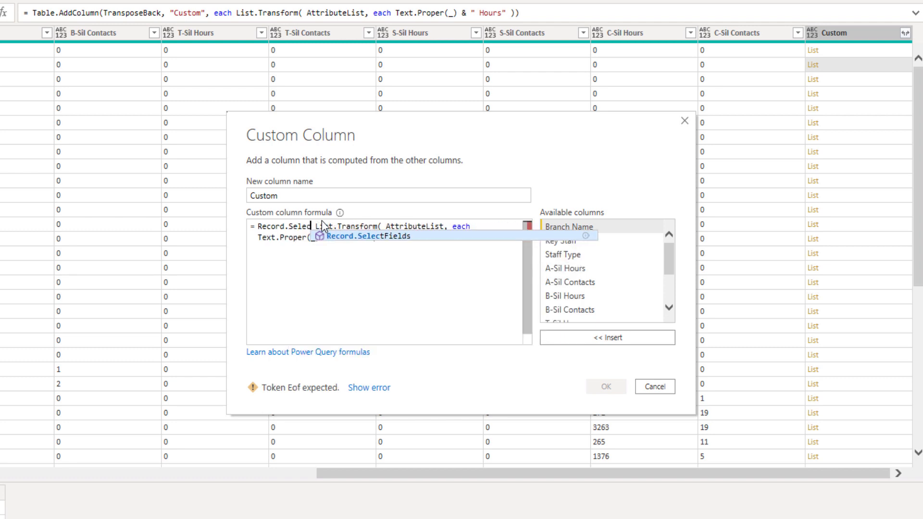
{"action": "type", "text": "ields("}
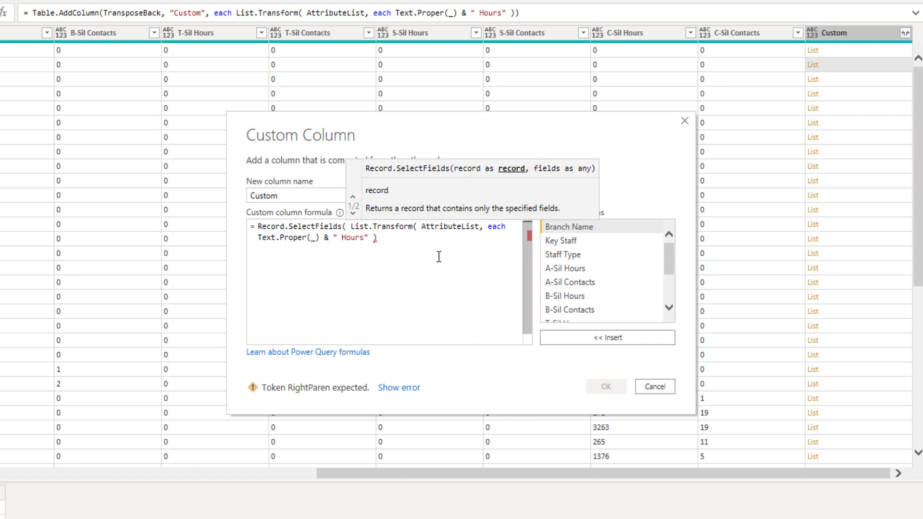
{"action": "type", "text": "_ "}
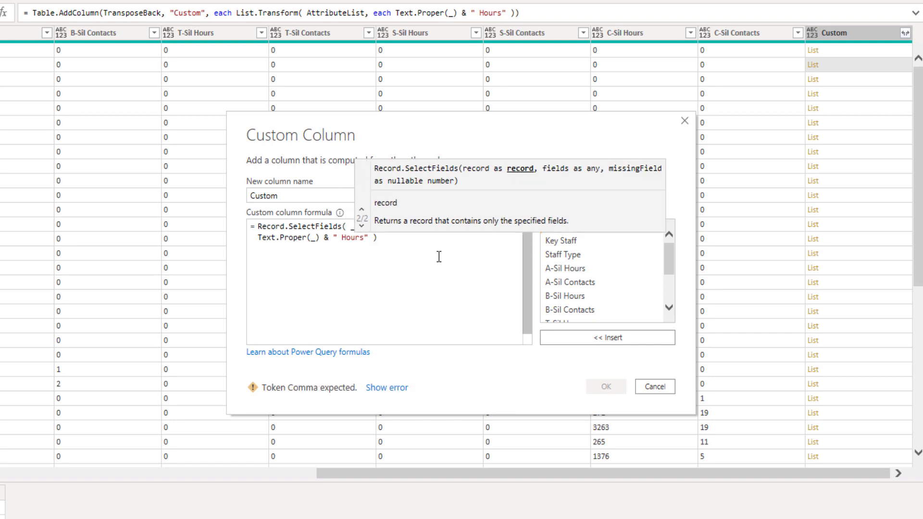
{"action": "type", "text": ","}
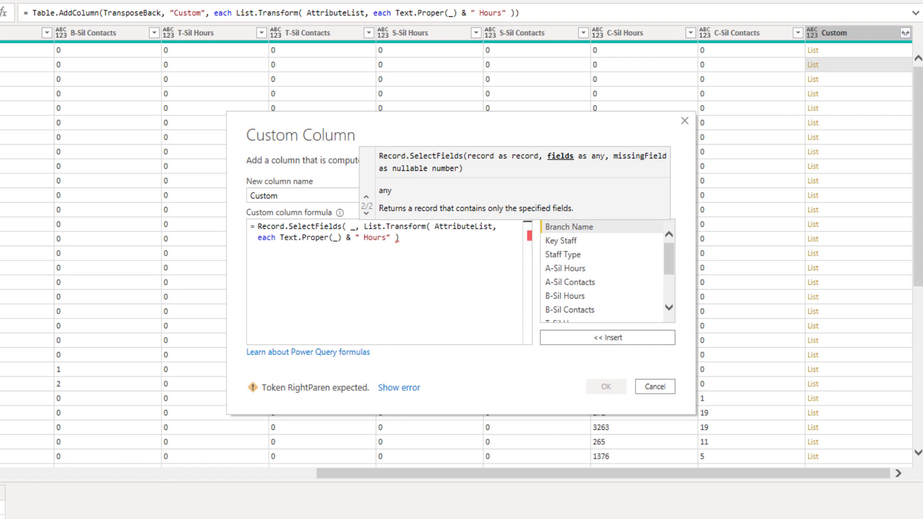
Close the Record.SelectFields expression, apply the formula and preview the record in the Custom column's second row
{"action": "left_click", "coordinate": [408, 240]}
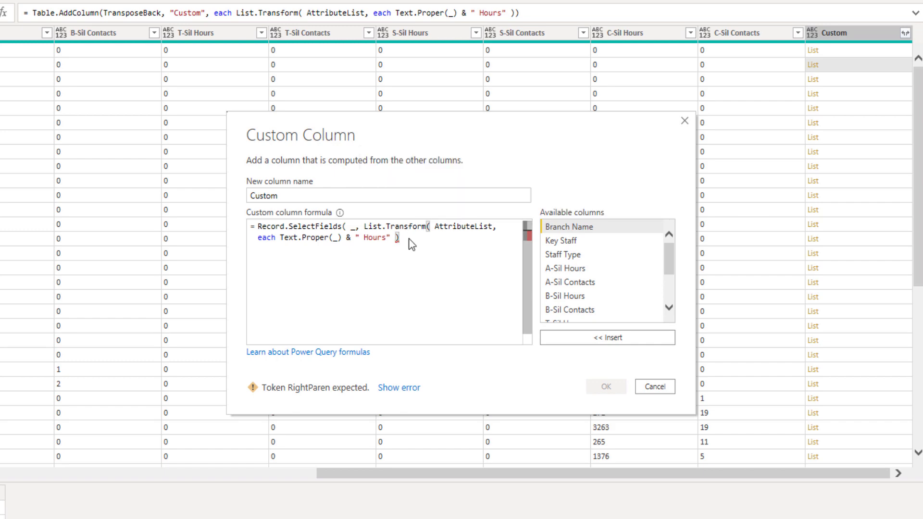
{"action": "type", "text": ")"}
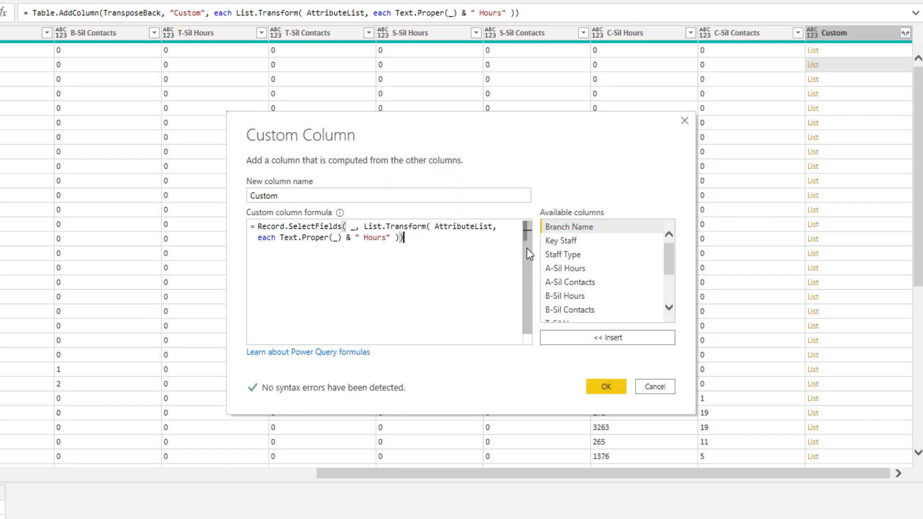
{"action": "left_click", "coordinate": [613, 386]}
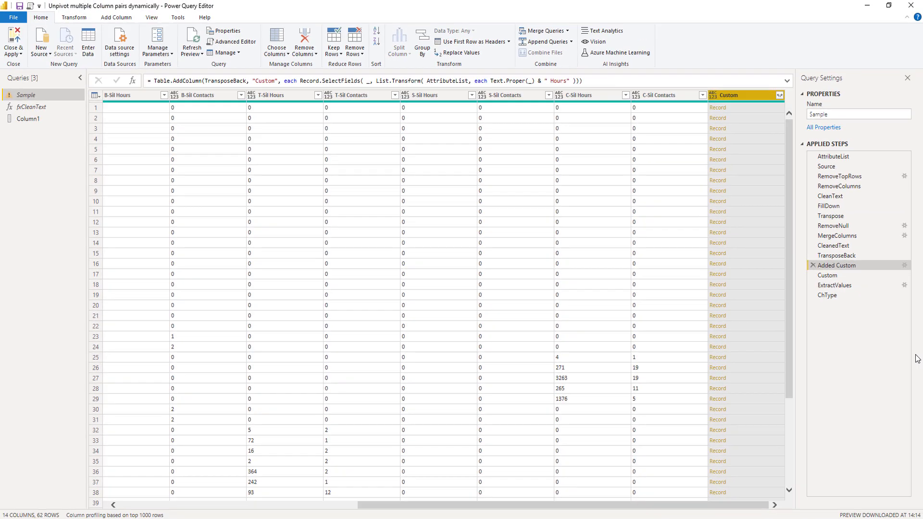
{"action": "left_click", "coordinate": [756, 117]}
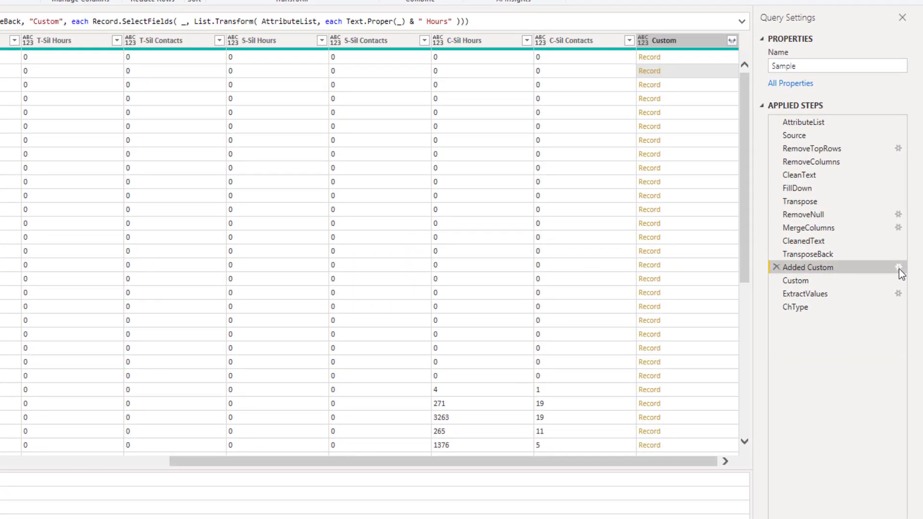
Edit the Added Custom step's formula again, wrapping the whole Record.SelectFields expression in Record.FieldValues( )
{"action": "left_click", "coordinate": [898, 267]}
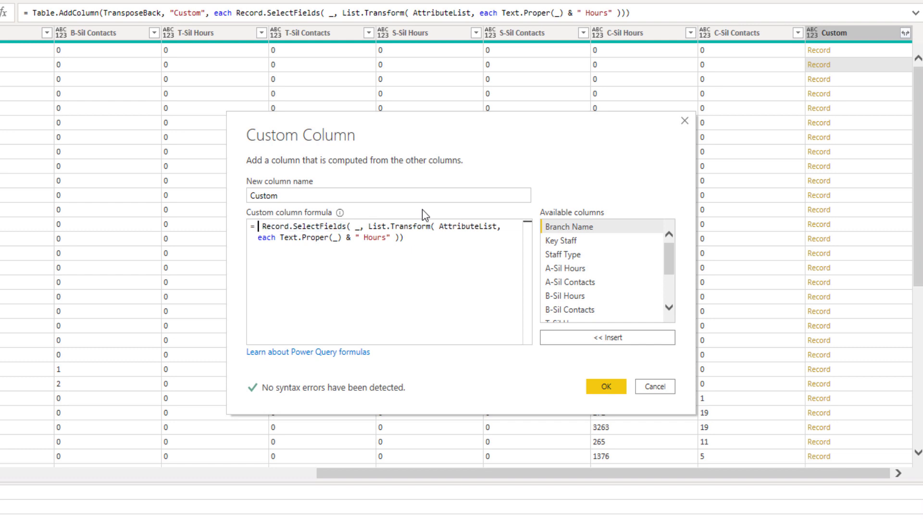
{"action": "type", "text": "Recor"}
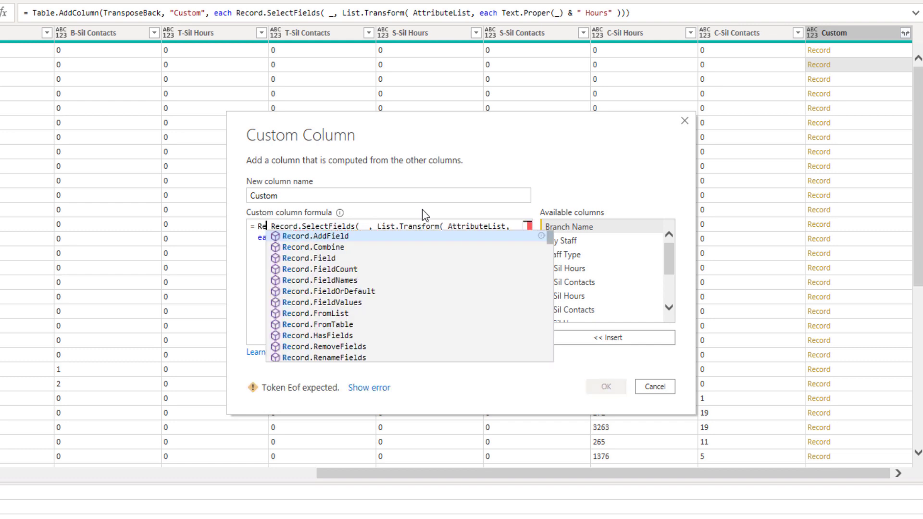
{"action": "type", "text": "d."}
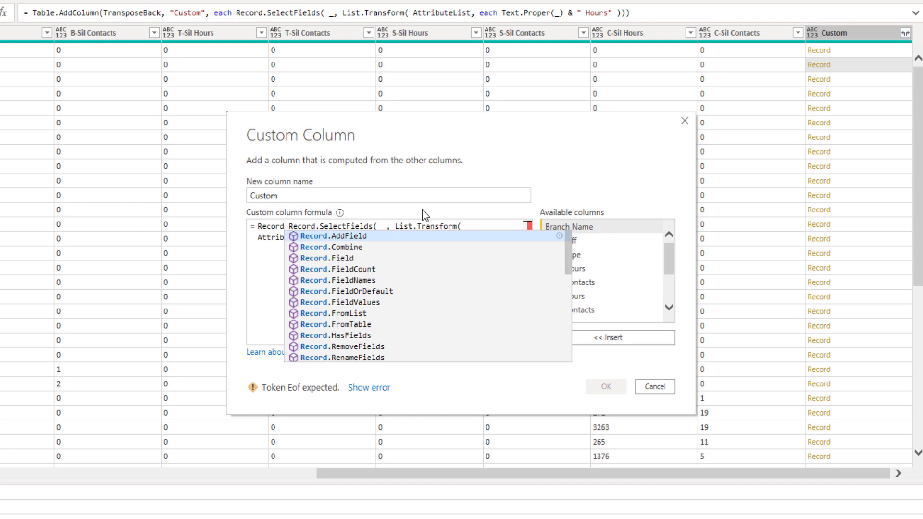
{"action": "type", "text": "Field"}
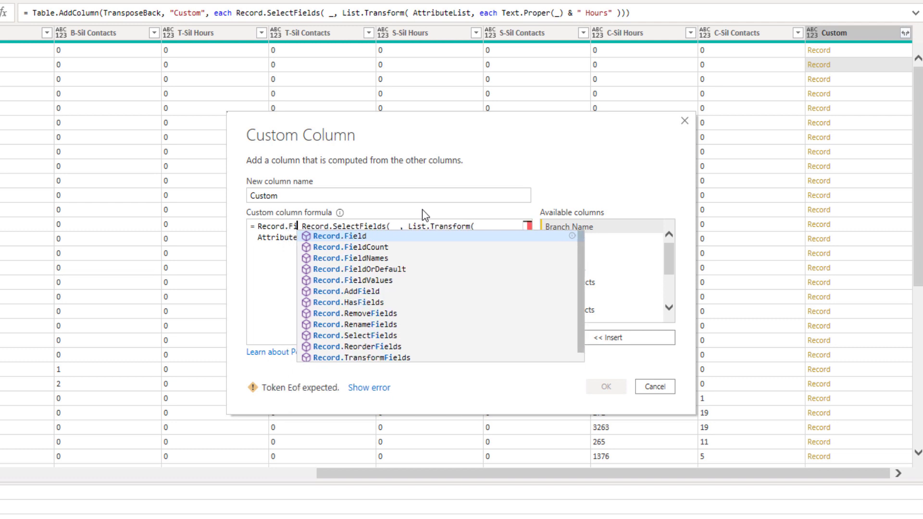
{"action": "type", "text": "Values"}
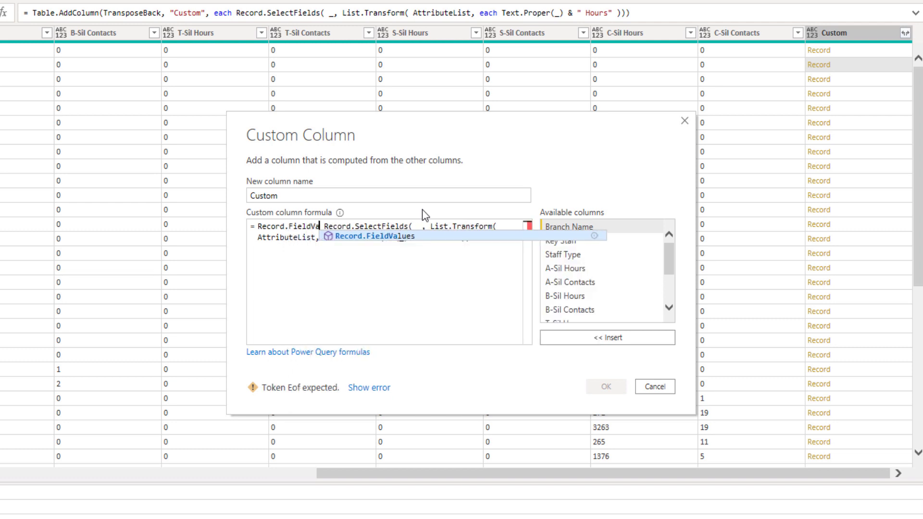
{"action": "type", "text": "("}
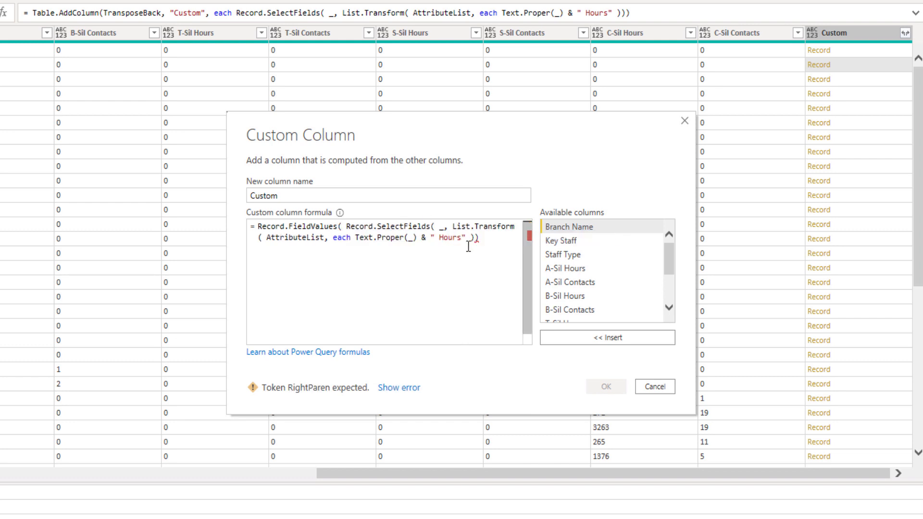
{"action": "left_click", "coordinate": [493, 239]}
{"action": "type", "text": ")"}
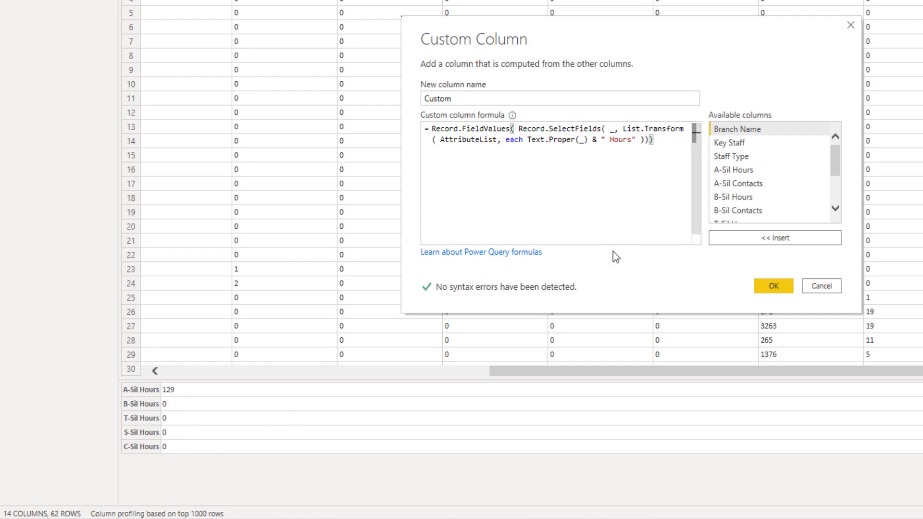
Apply the Record.FieldValues formula and preview the list in the Custom column's second row
{"action": "left_click", "coordinate": [767, 292]}
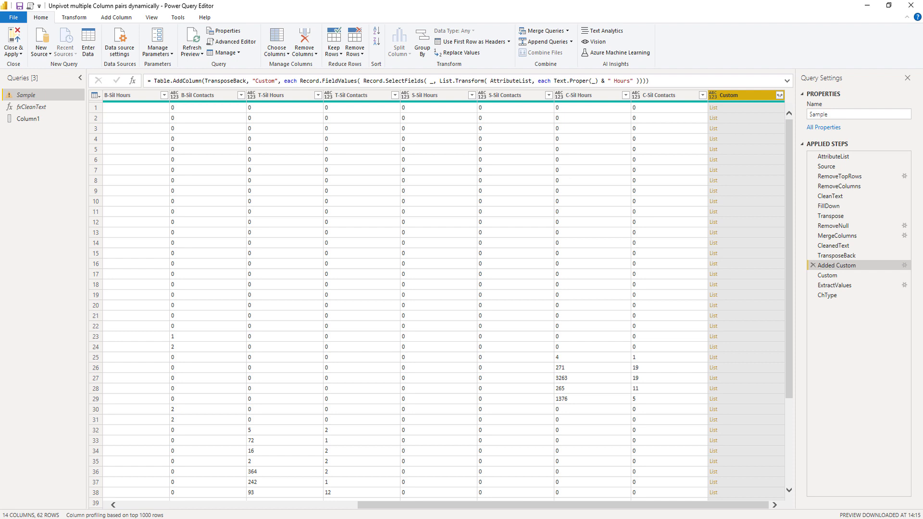
{"action": "left_click", "coordinate": [759, 118]}
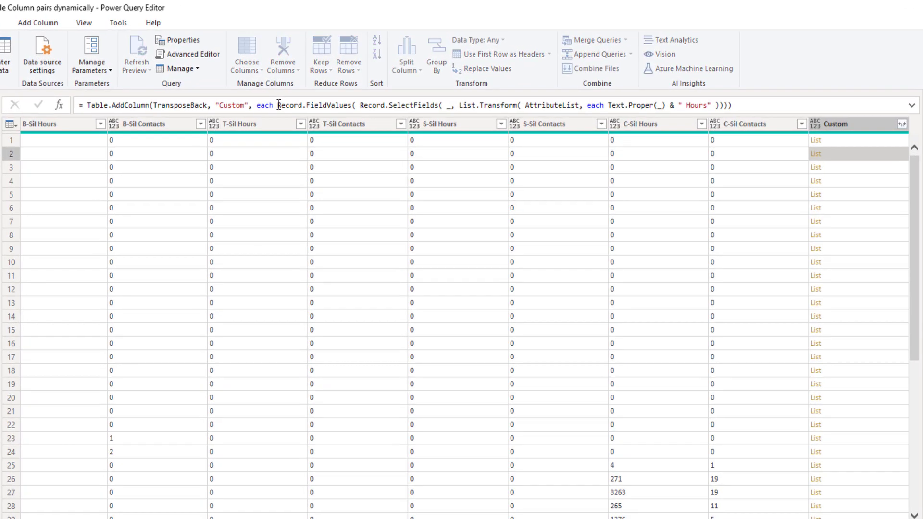
Copy the whole Record.FieldValues expression, without the Table.AddColumn closing parenthesis, and delete the Added Custom step
{"action": "left_click_drag", "start_coordinate": [299, 81], "coordinate": [695, 115]}
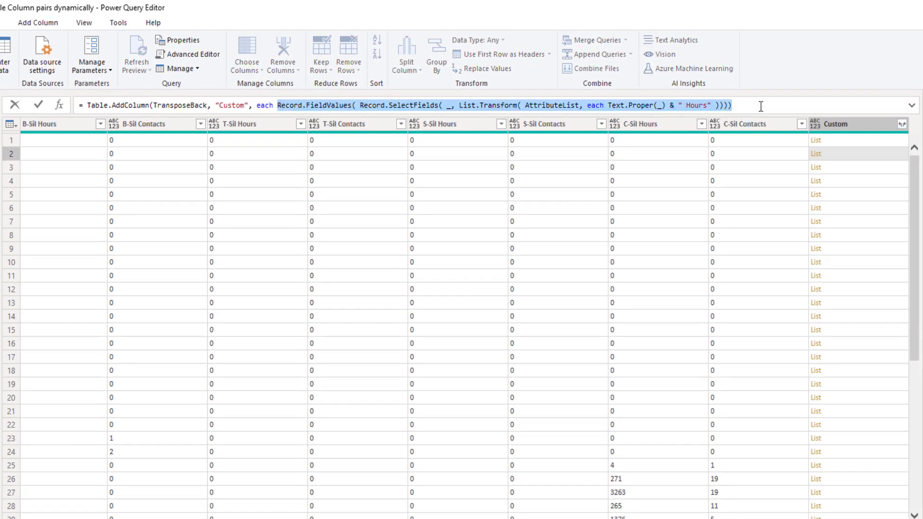
{"action": "key", "text": "shift+Left"}
{"action": "key", "text": "ctrl+c"}
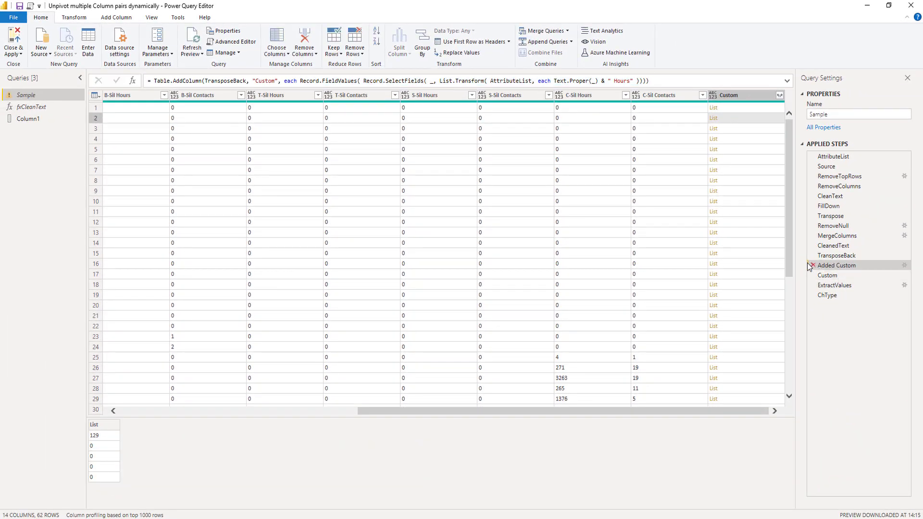
{"action": "left_click", "coordinate": [813, 265]}
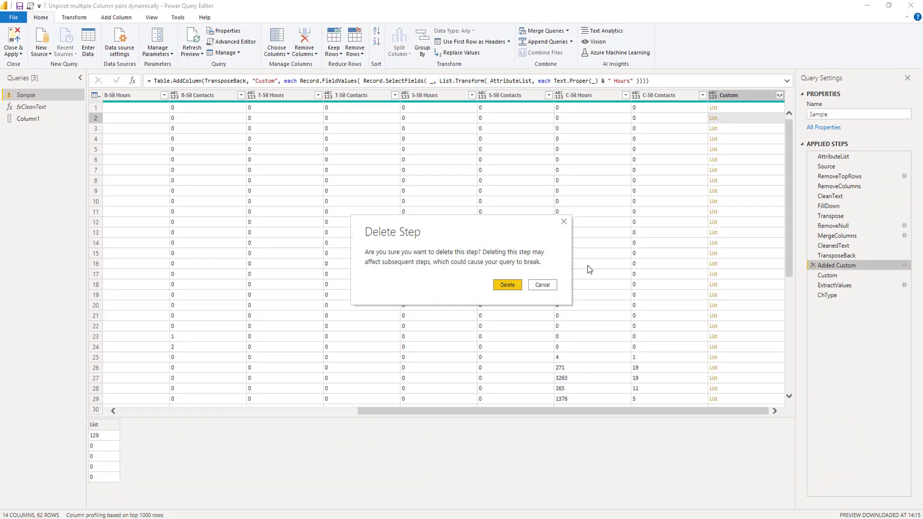
{"action": "left_click", "coordinate": [516, 286]}
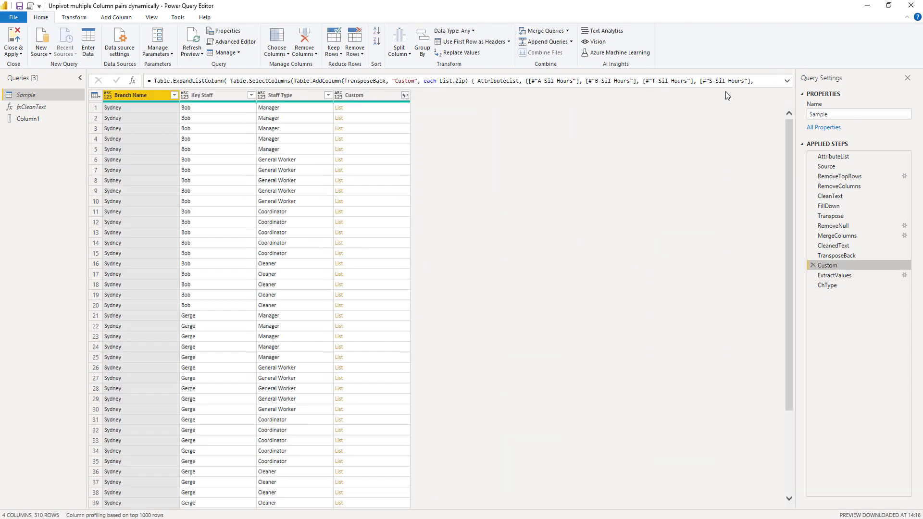
In the Custom step's List.Zip formula, replace the hardcoded list of Hours columns with the copied Record.FieldValues expression and apply it
{"action": "left_click", "coordinate": [789, 83]}
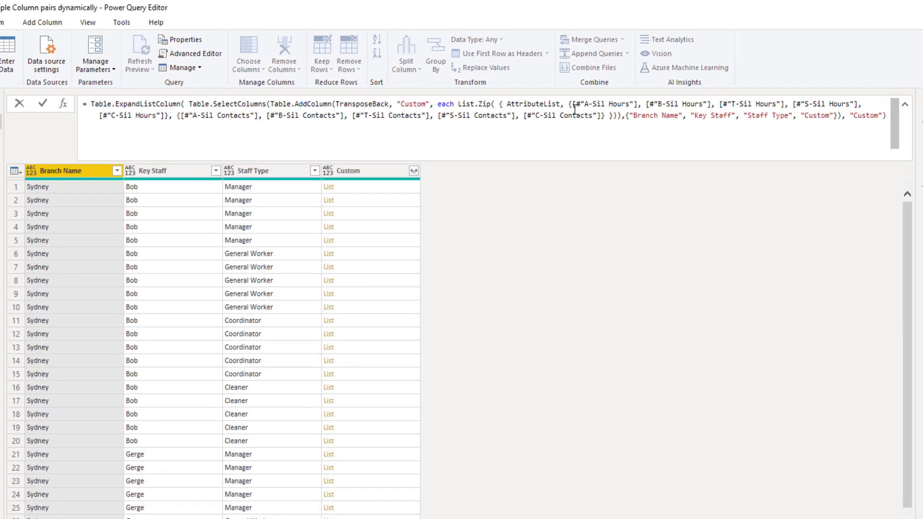
{"action": "left_click", "coordinate": [575, 109]}
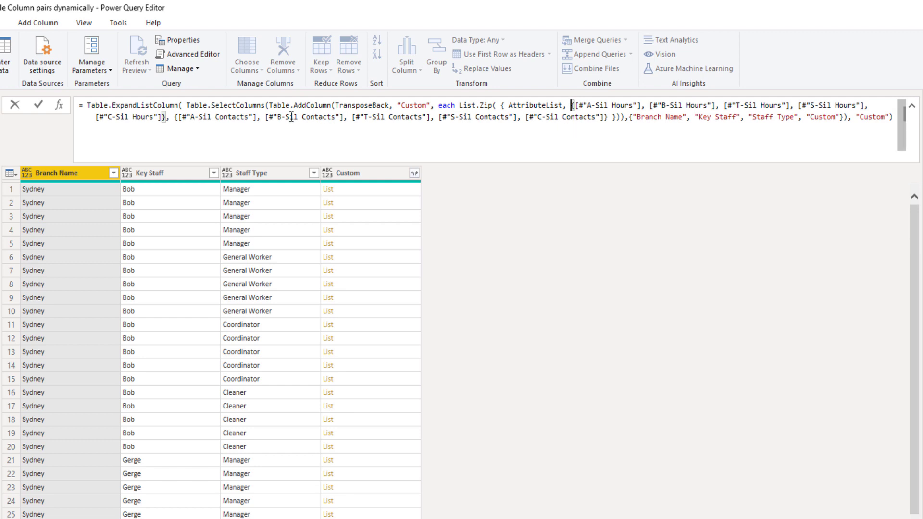
{"action": "left_click", "coordinate": [164, 119], "text": "shift"}
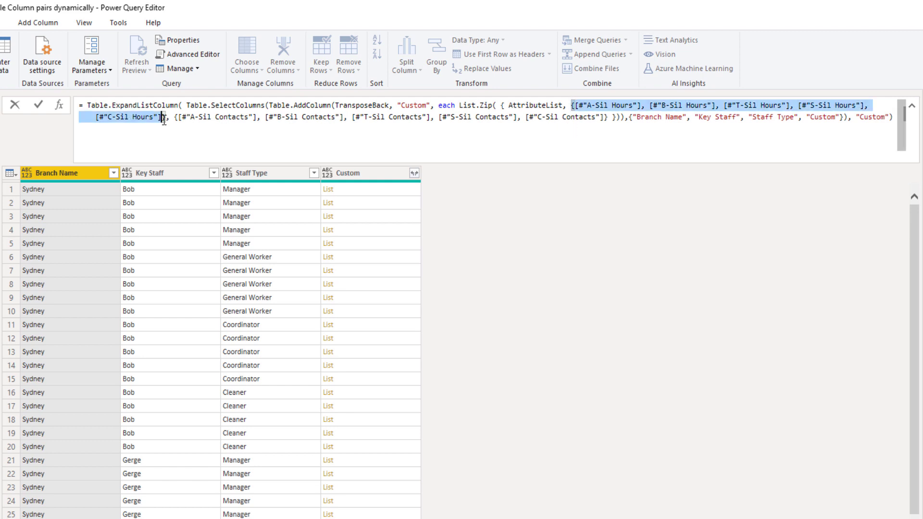
{"action": "key", "text": "shift+Right"}
{"action": "key", "text": "ctrl+v"}
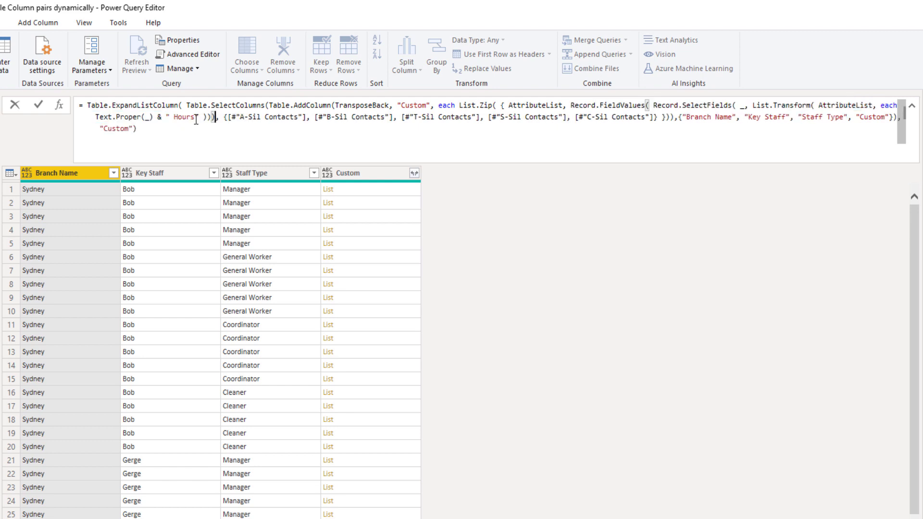
{"action": "left_click", "coordinate": [39, 105]}
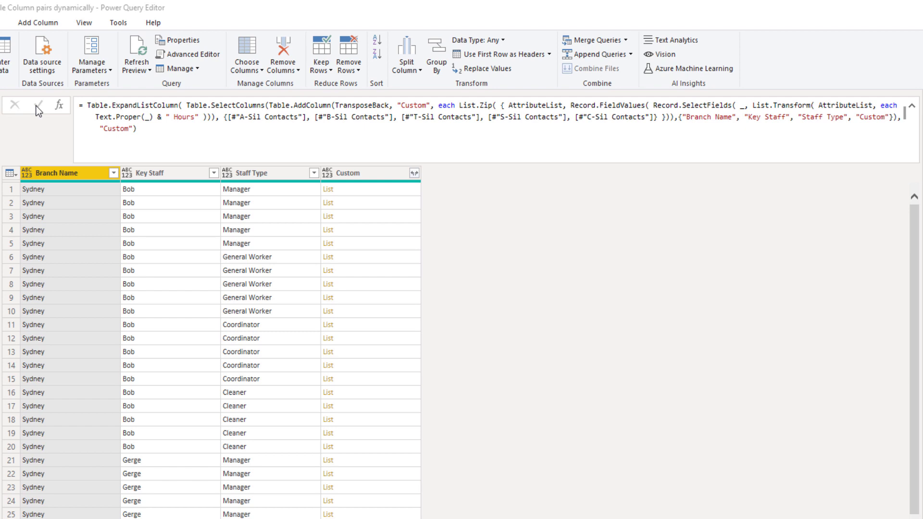
Replace the hardcoded list of Contacts columns in the List.Zip formula with the same copied Record.FieldValues expression
{"action": "left_click", "coordinate": [240, 117]}
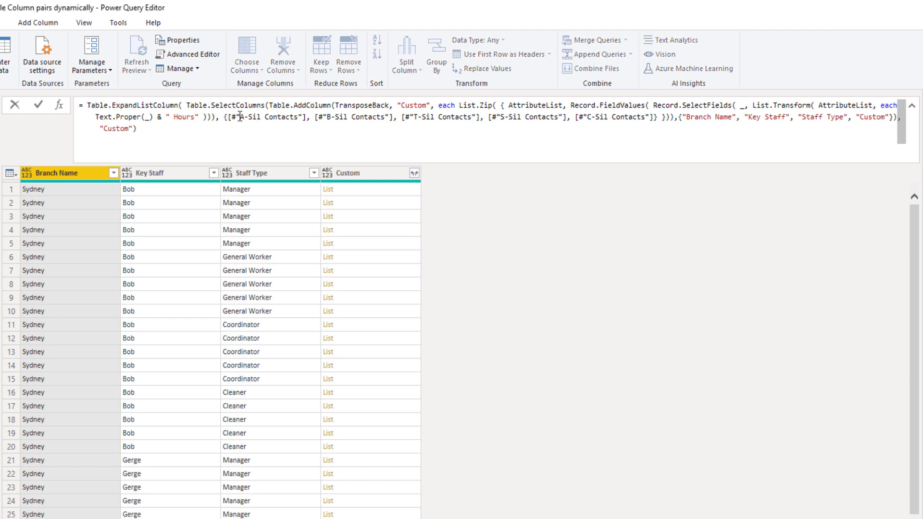
{"action": "left_click_drag", "start_coordinate": [240, 116], "coordinate": [658, 117]}
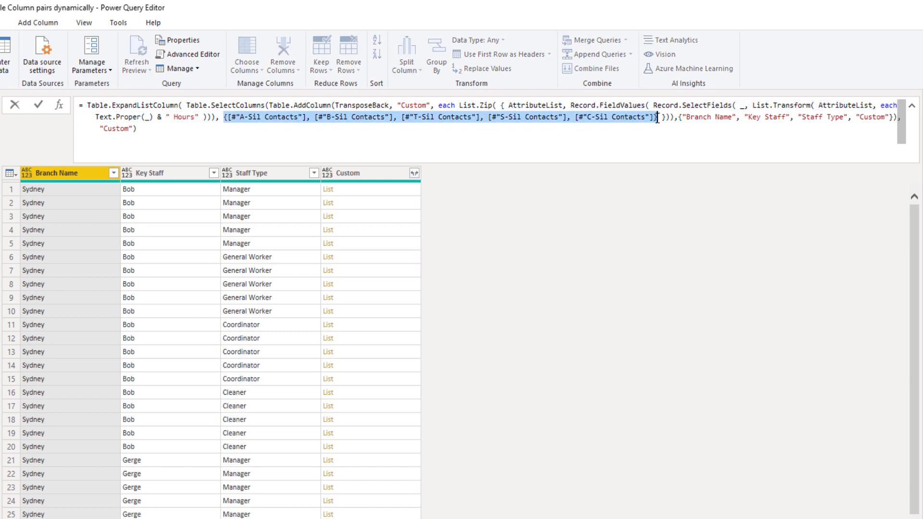
{"action": "key", "text": "ctrl+v"}
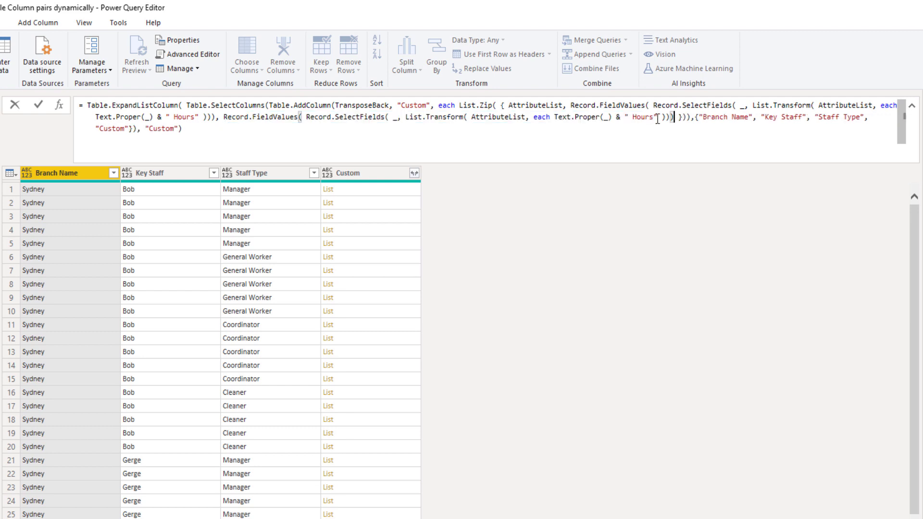
Change Hours to Contacts in the second Record.FieldValues expression, apply the formula and view the output of the ChType step
{"action": "double_click", "coordinate": [650, 116]}
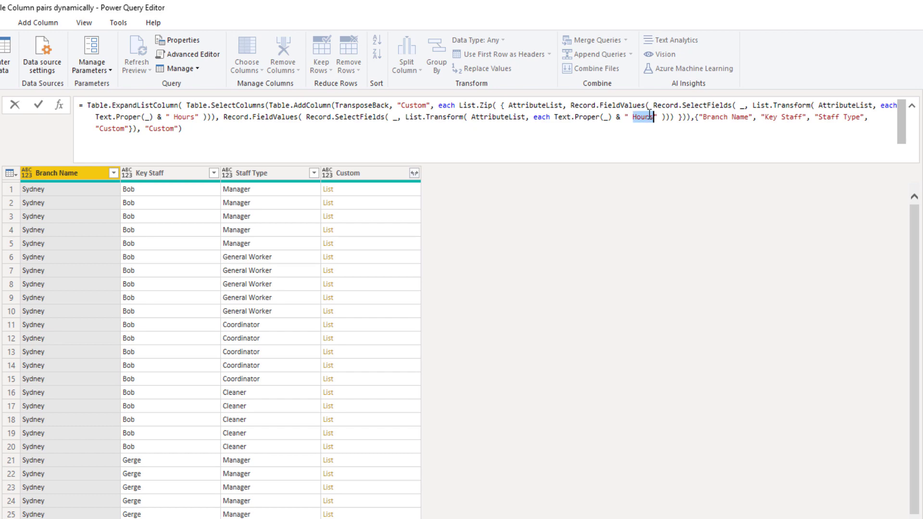
{"action": "type", "text": "Con"}
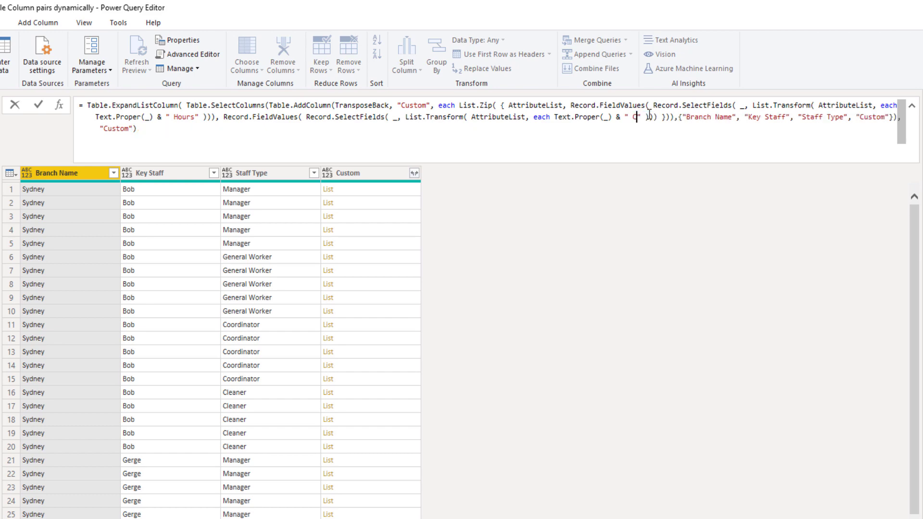
{"action": "type", "text": "tacts"}
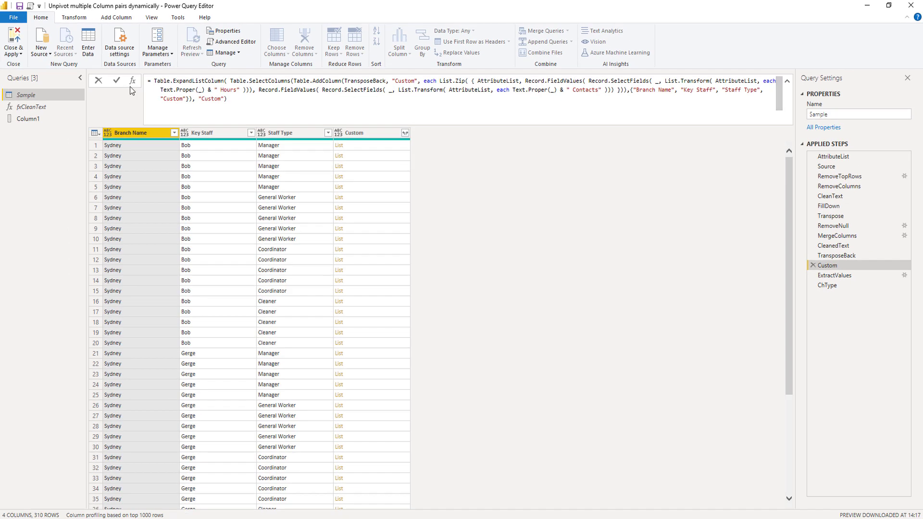
{"action": "left_click", "coordinate": [117, 82]}
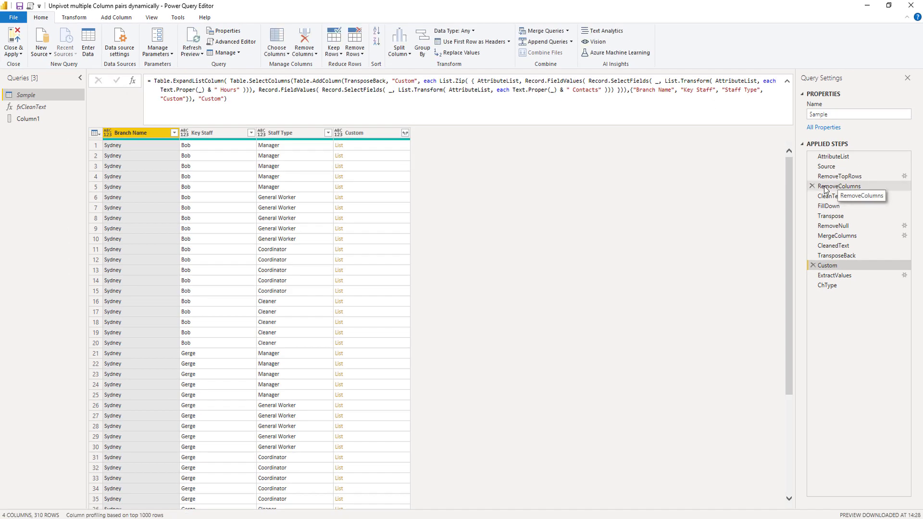
{"action": "left_click", "coordinate": [841, 287]}
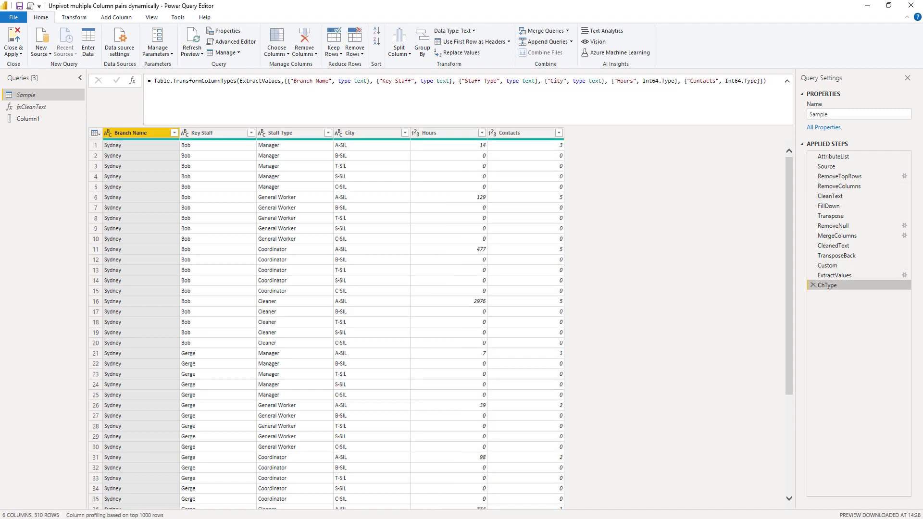